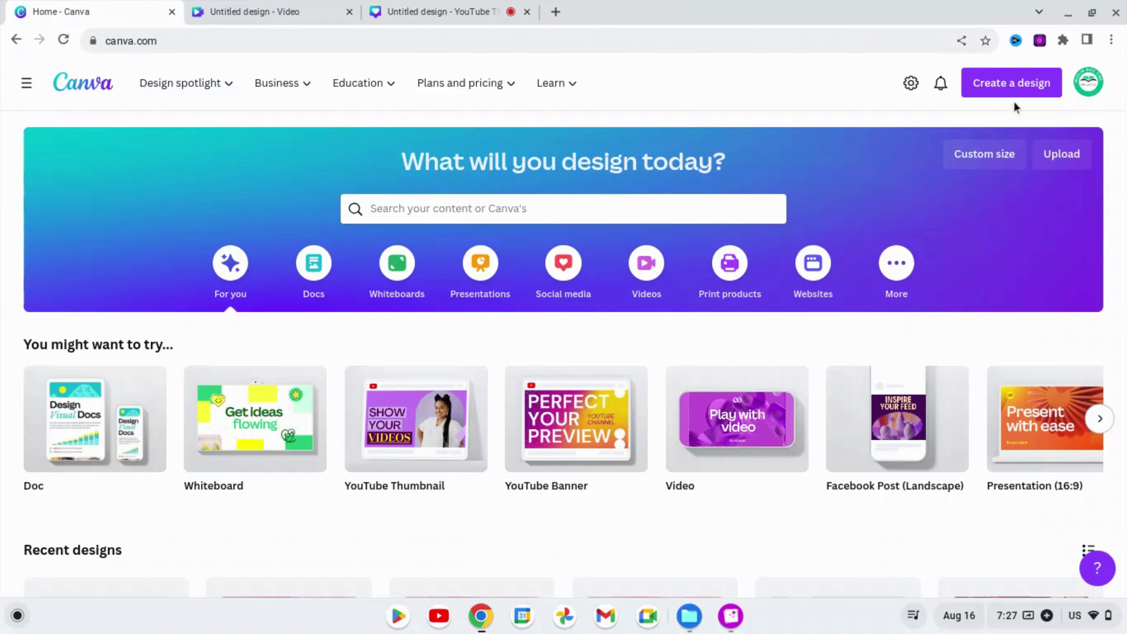
Choose a custom-size design and confirm width 1280 px and height 720 px.
left_click(1004, 93)
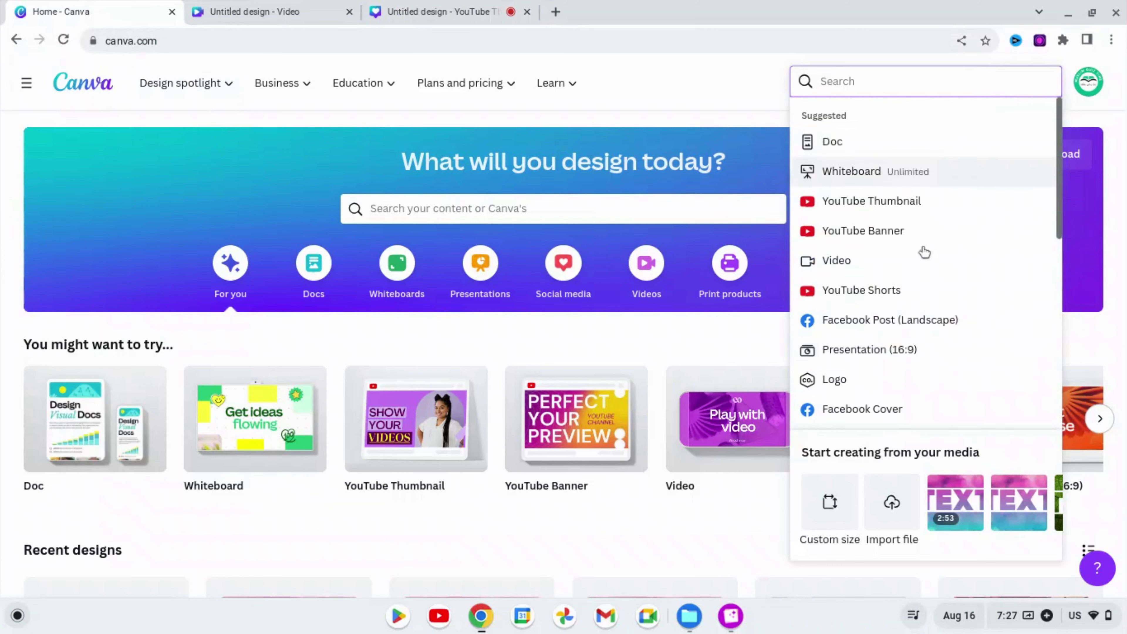
left_click(829, 515)
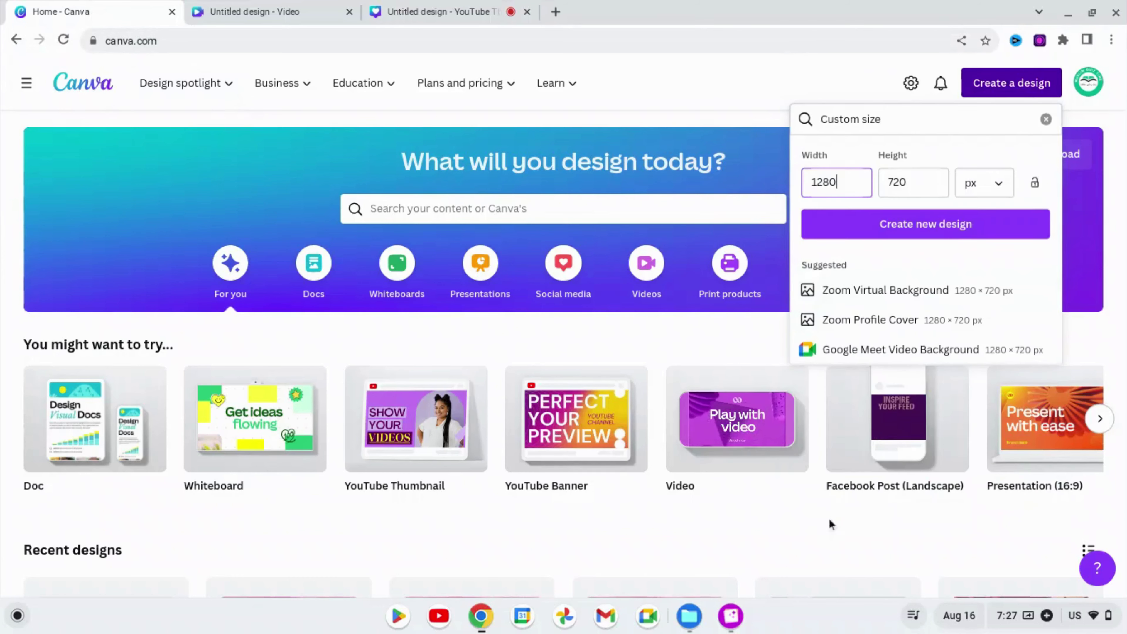
left_click(845, 181)
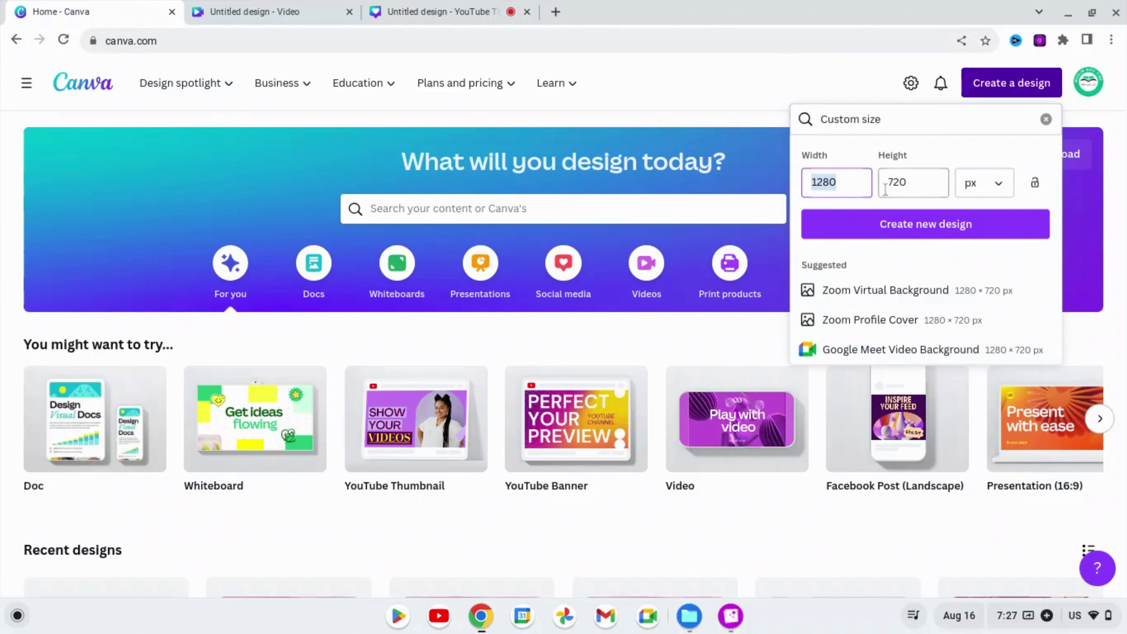
left_click(846, 182)
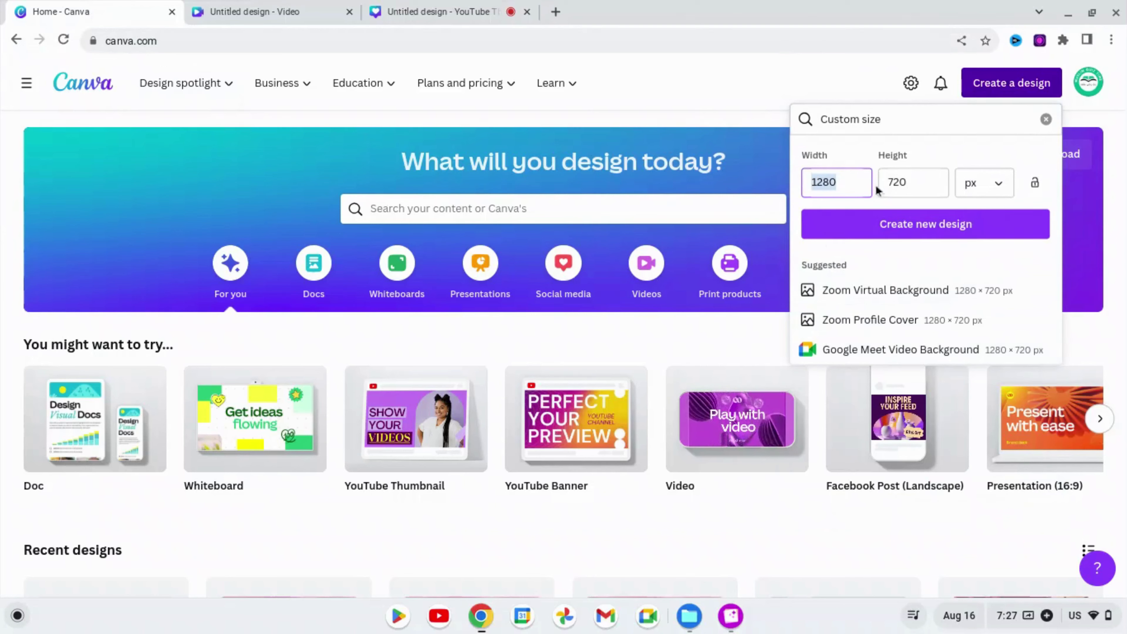
left_click(905, 182)
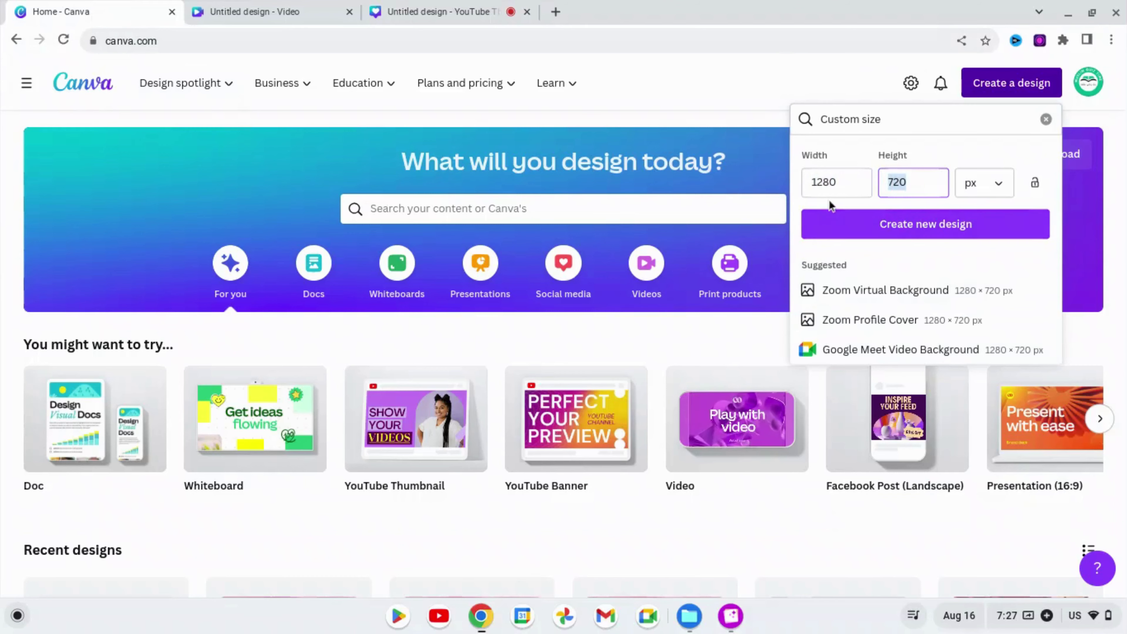
Create the 1280 × 720 design and set the brick wall photo from Elements as its background.
left_click(905, 229)
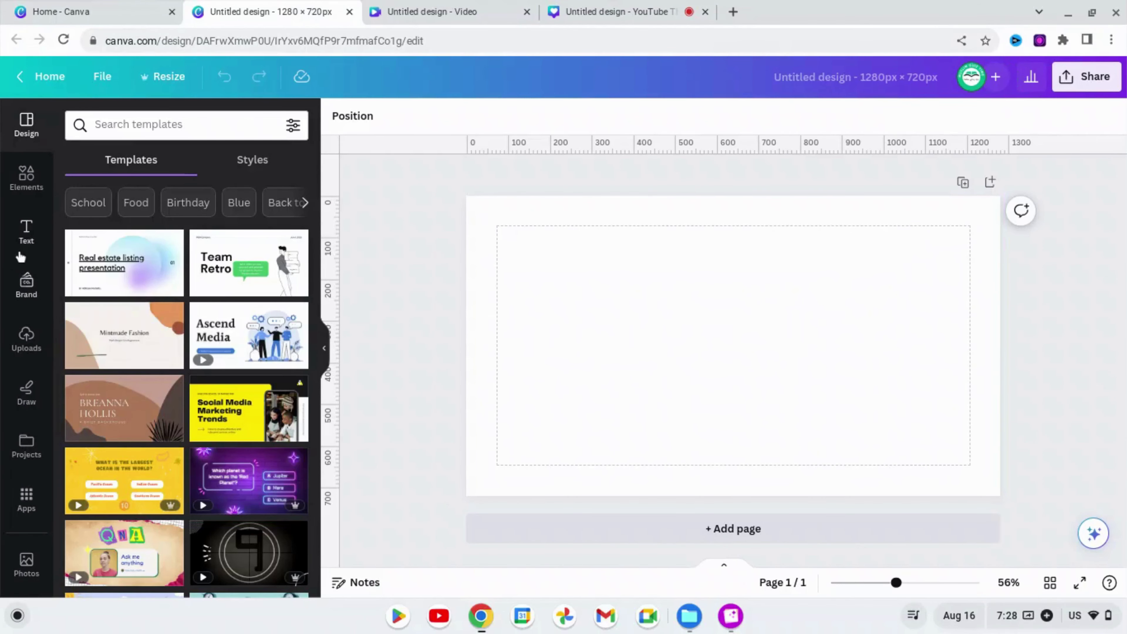
left_click(34, 187)
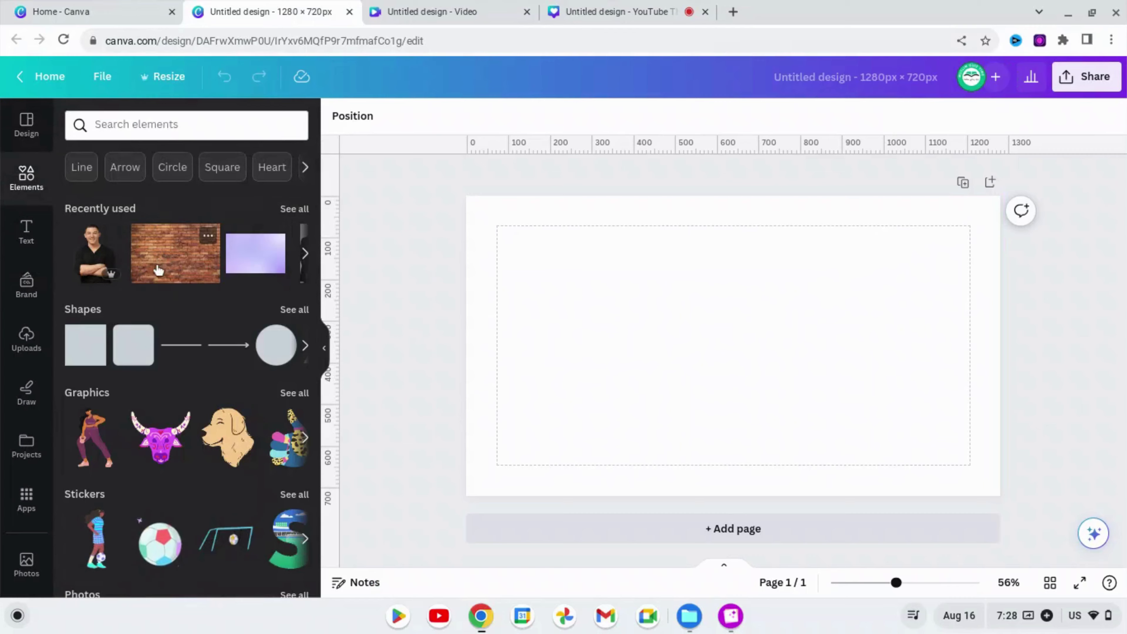
left_click(183, 264)
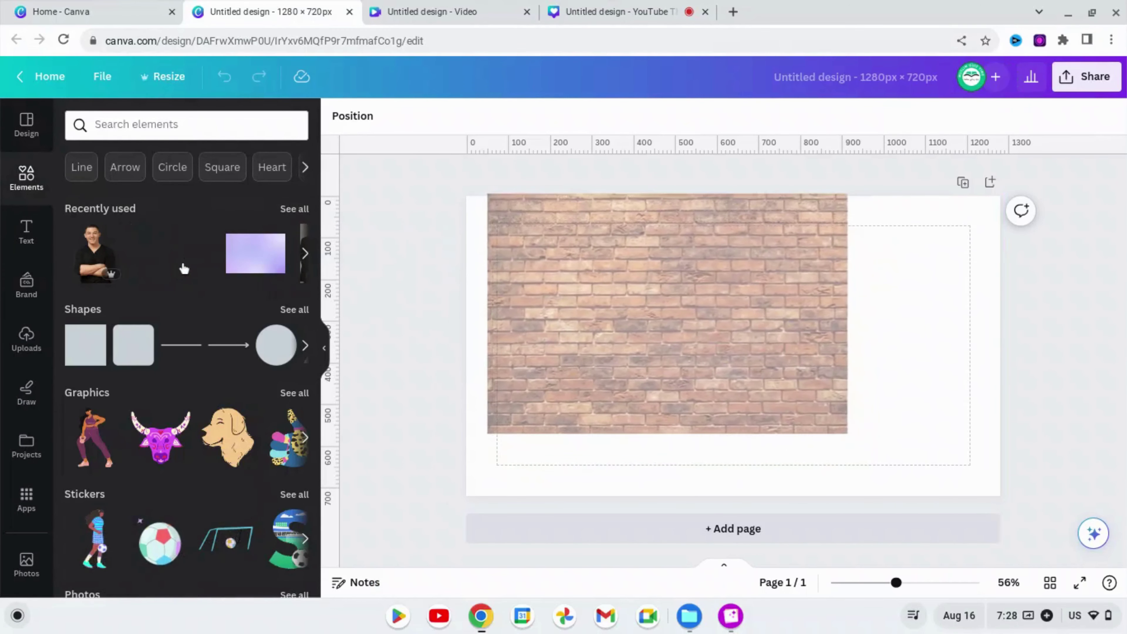
mouse_move(547, 267)
left_mouse_down()
mouse_move(522, 293)
mouse_move(539, 287)
left_mouse_up()
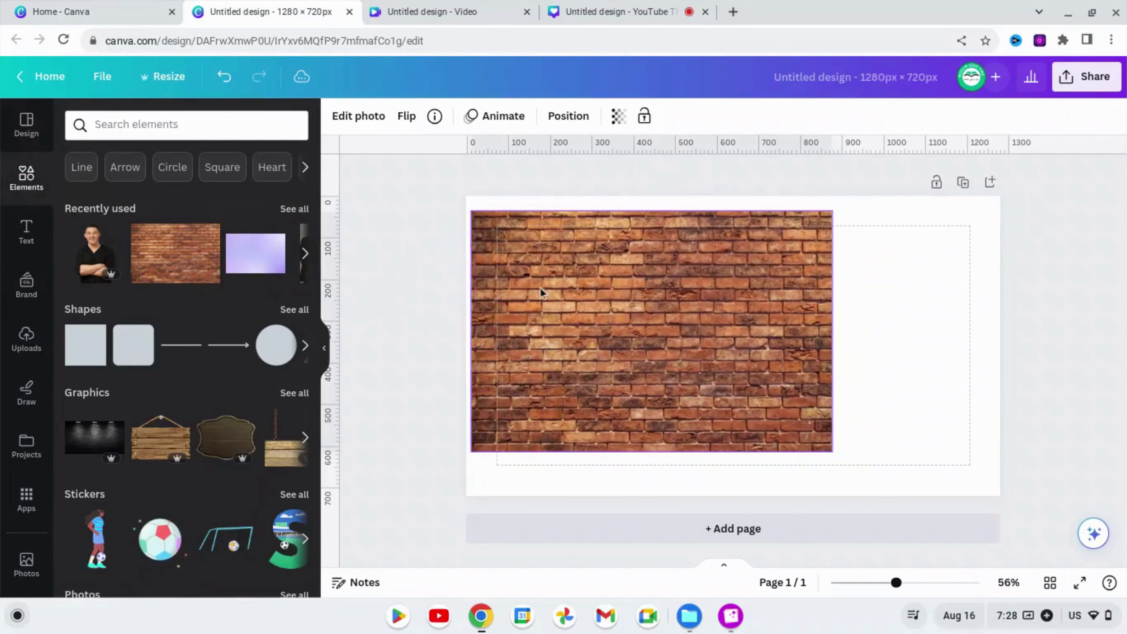
right_click(572, 301)
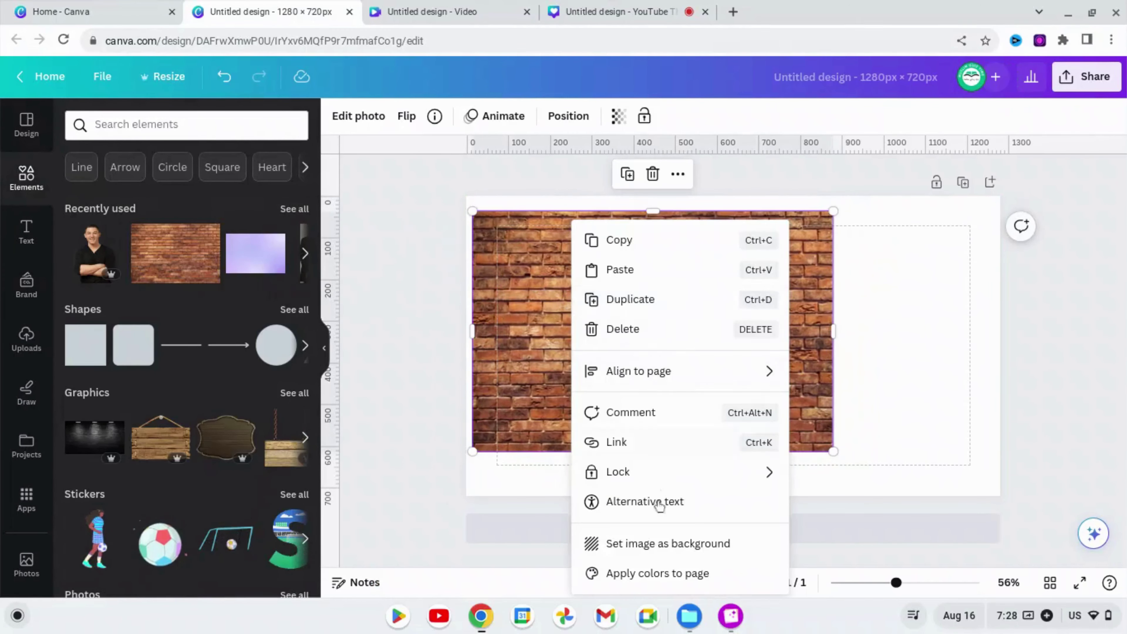
left_click(649, 543)
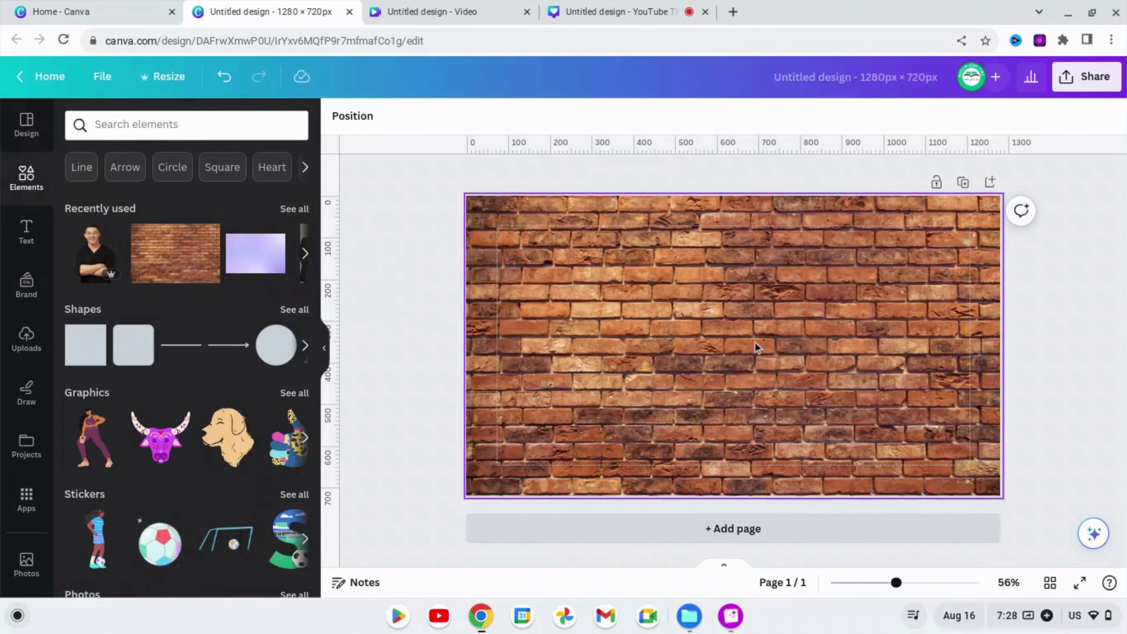
Duplicate the brick wall page.
left_click(964, 184)
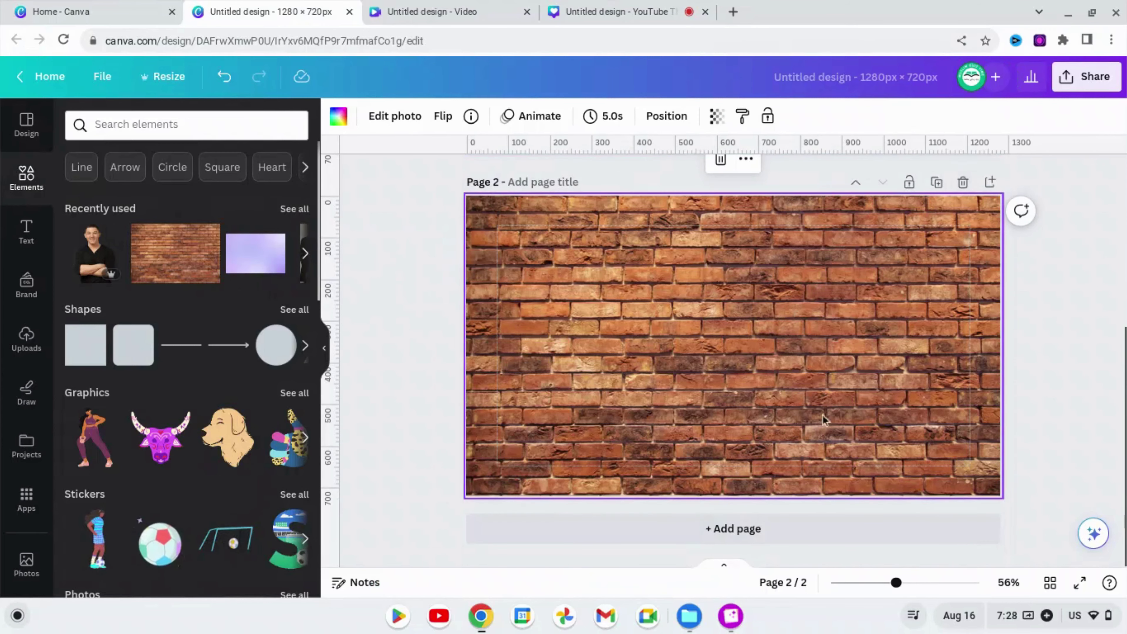
scroll(842, 510, "up", 5)
scroll(840, 492, "up", 2)
scroll(837, 487, "down", 1)
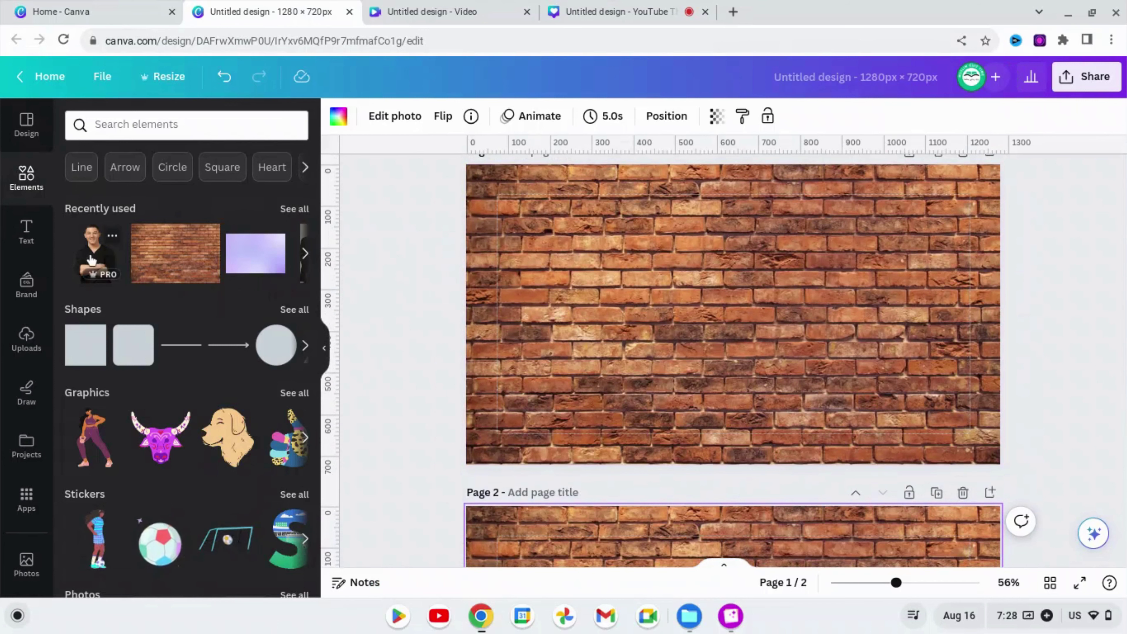
Place the smiling man's photo at the bottom centre of page 1 and enlarge it.
left_click_drag(91, 260, 665, 252)
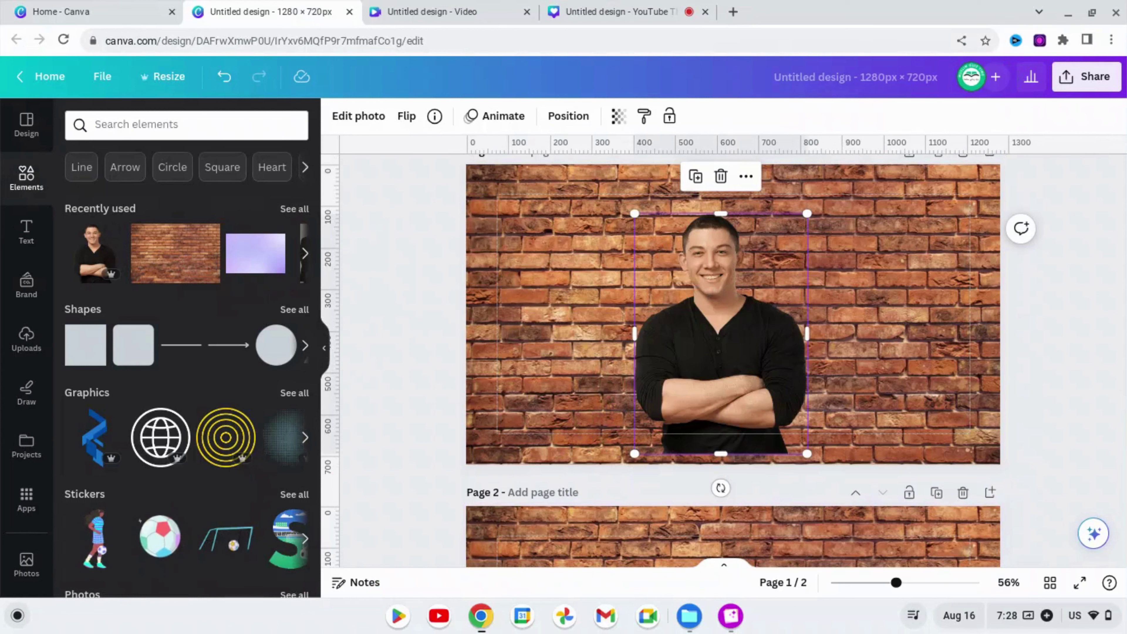
left_click_drag(705, 347, 696, 358)
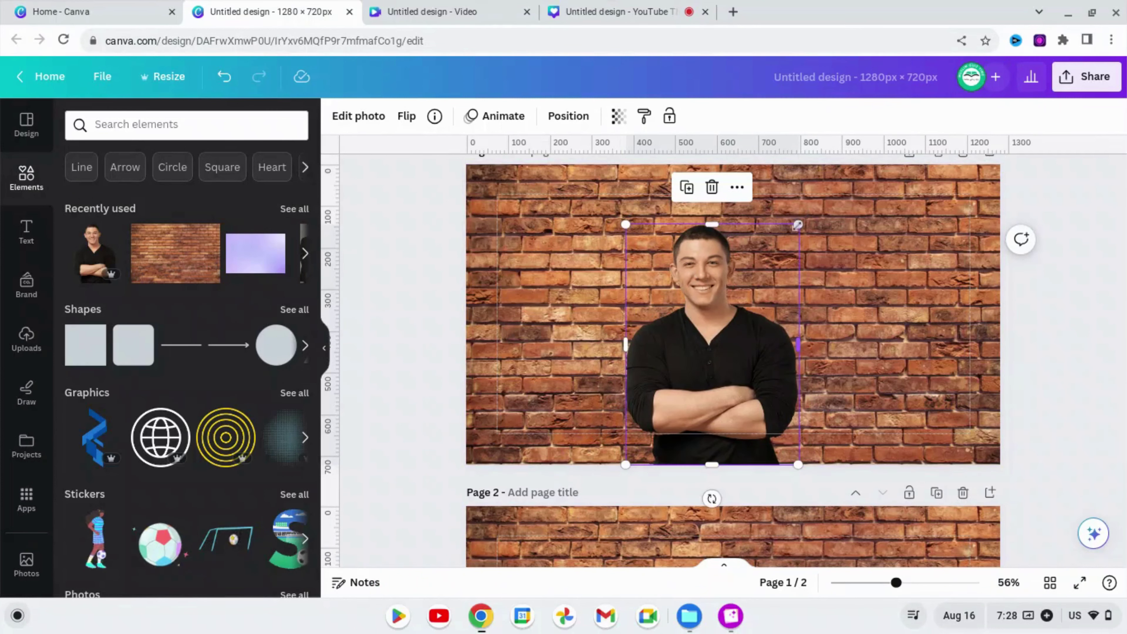
left_click_drag(797, 225, 805, 214)
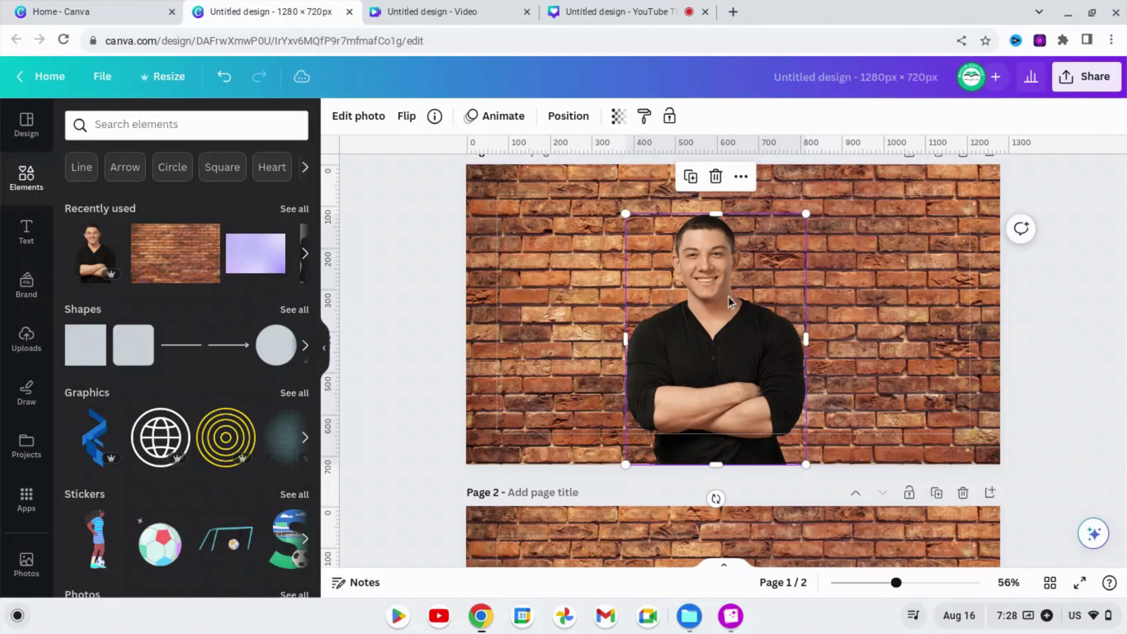
Select page 2's brick photo and bring up its Edit photo adjustment sliders.
left_click(890, 304)
scroll(683, 505, "down", 3)
left_click(634, 474)
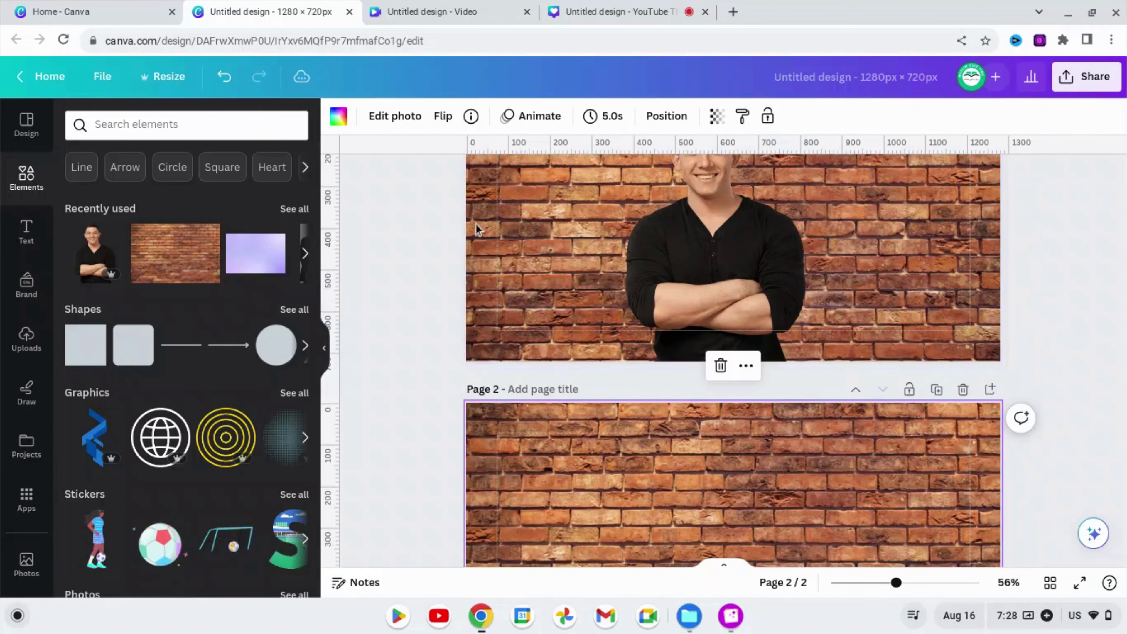
scroll(702, 367, "down", 5)
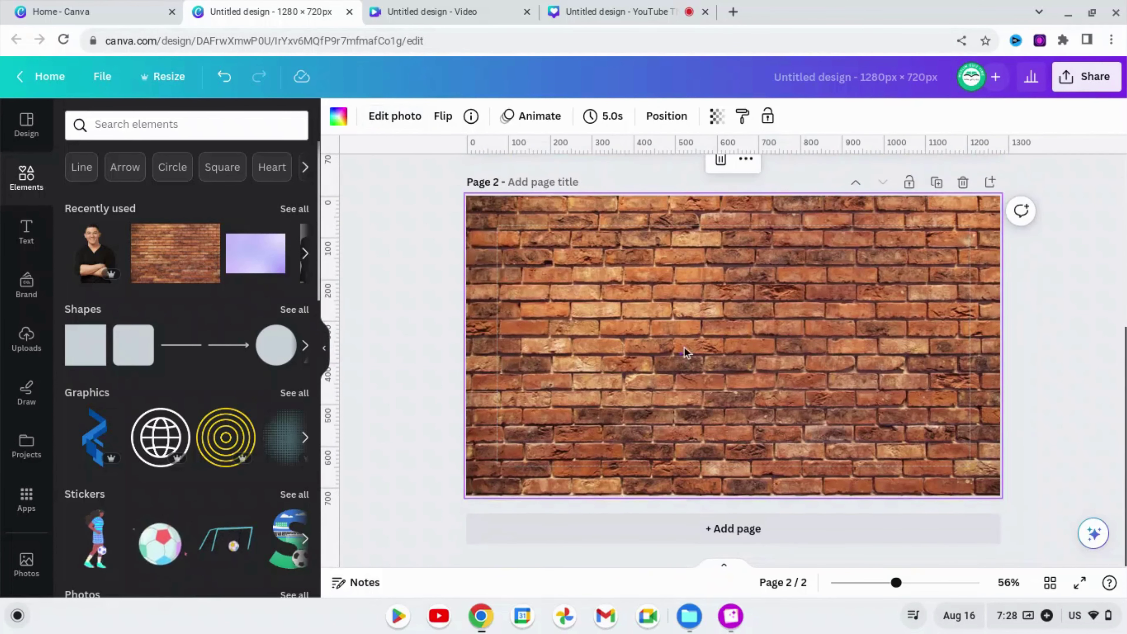
left_click(594, 368)
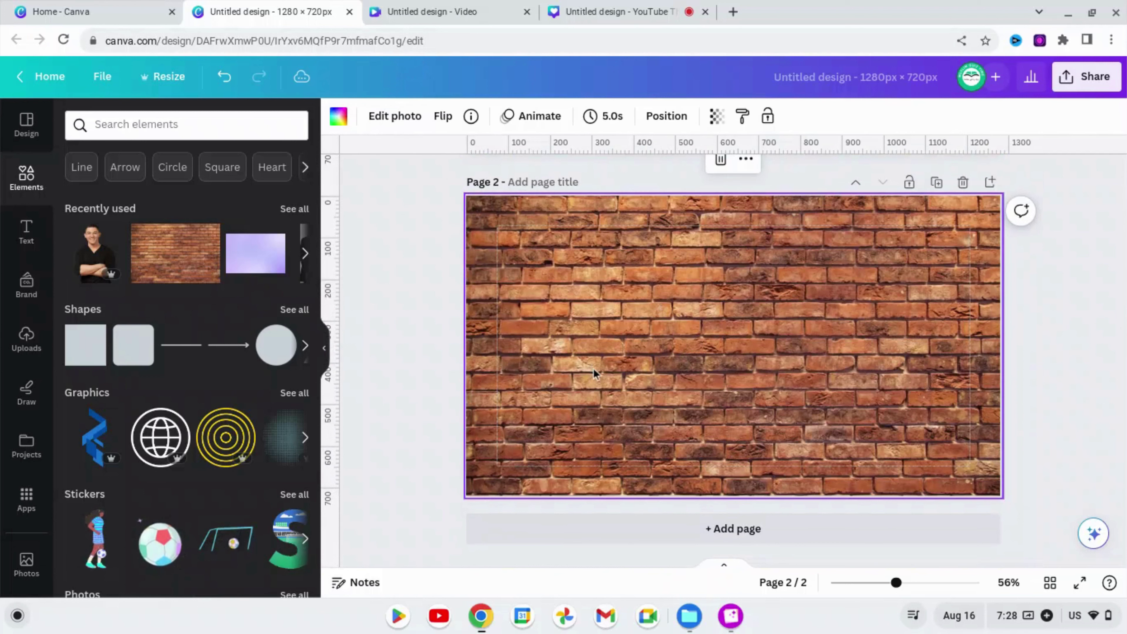
left_click(392, 117)
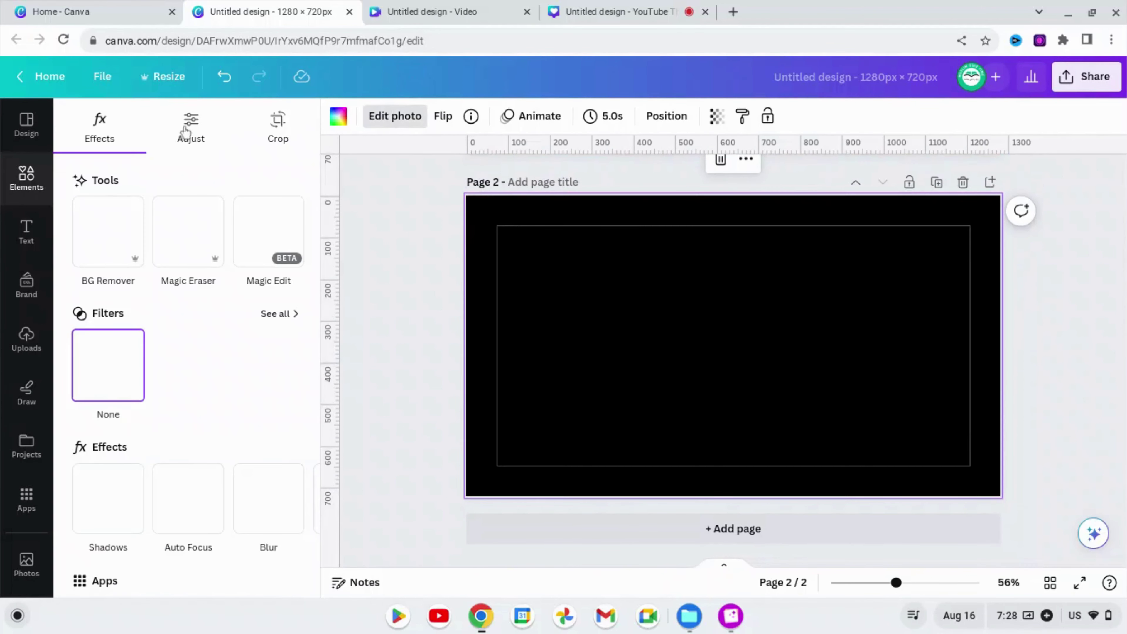
left_click(191, 128)
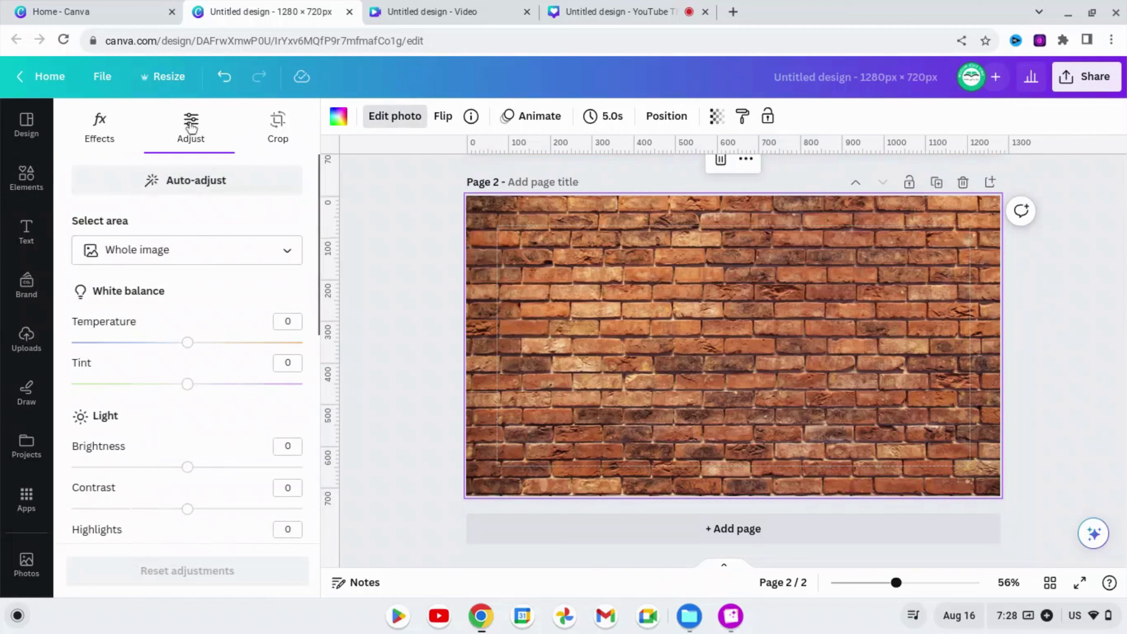
scroll(167, 387, "down", 3)
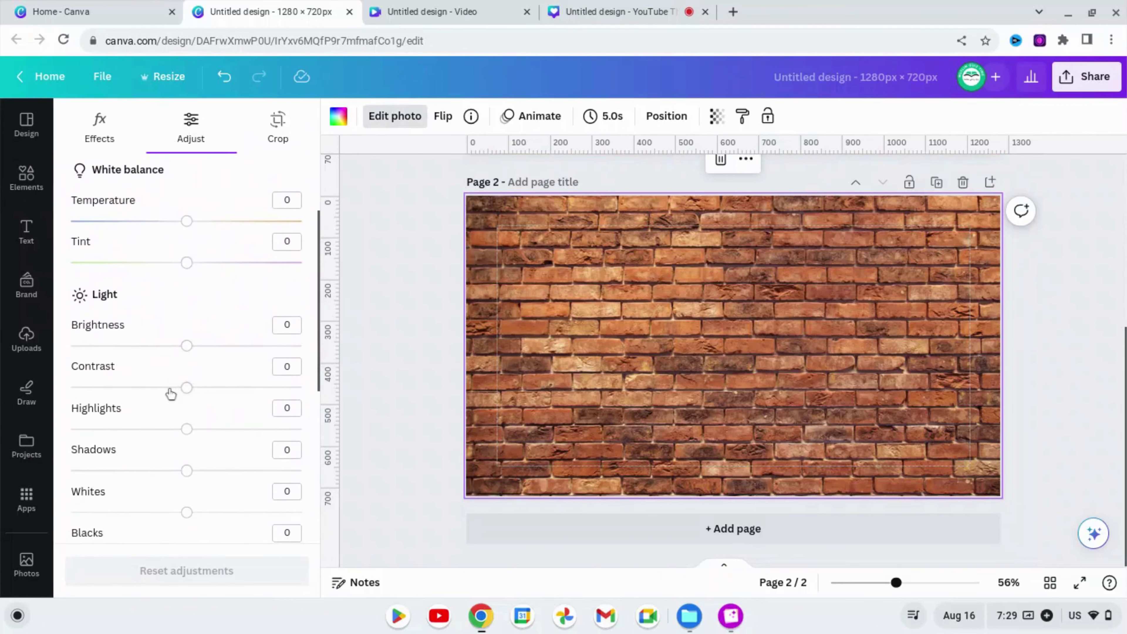
scroll(169, 381, "up", 2)
scroll(170, 378, "down", 3)
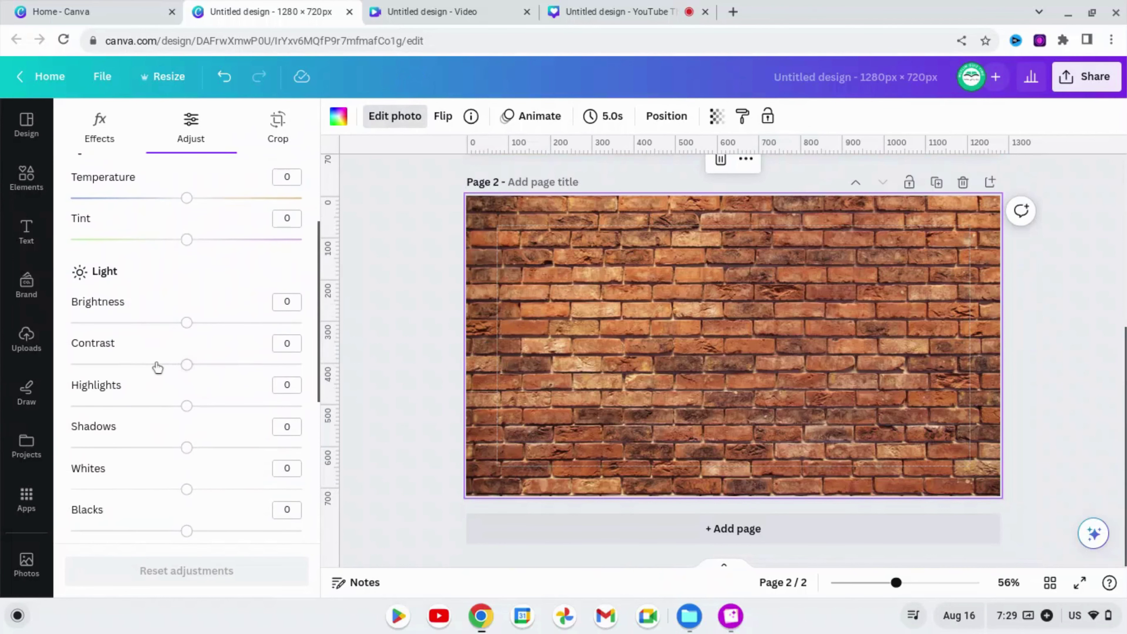
scroll(156, 367, "down", 1)
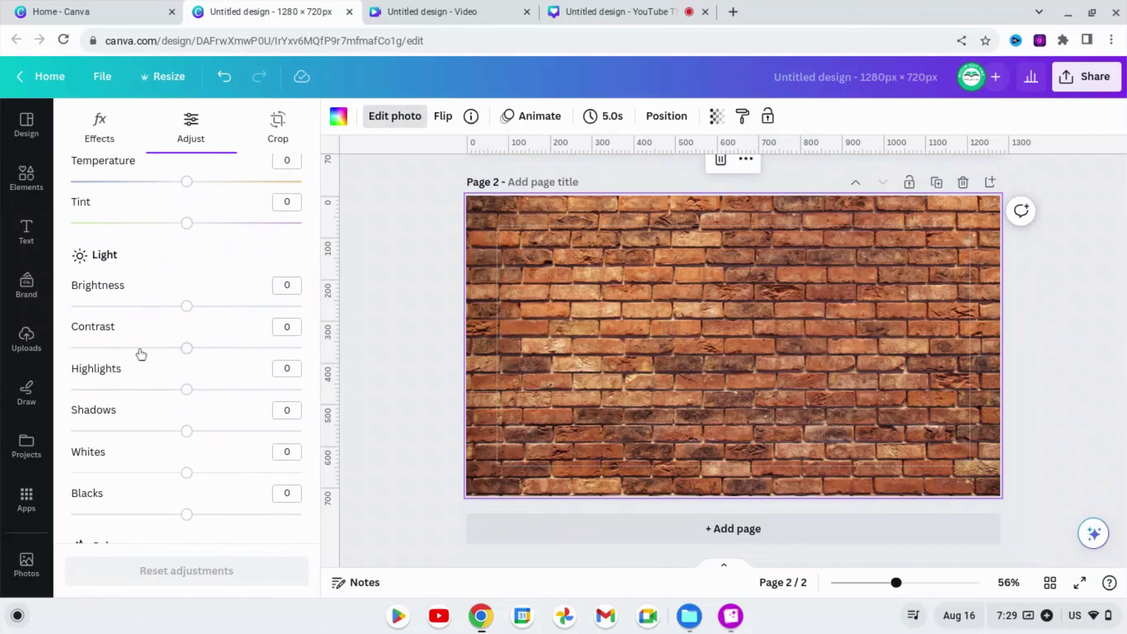
Set Brightness 42, Contrast 100, Highlights 90 and Saturation -100 on the brick photo.
left_click_drag(186, 305, 239, 311)
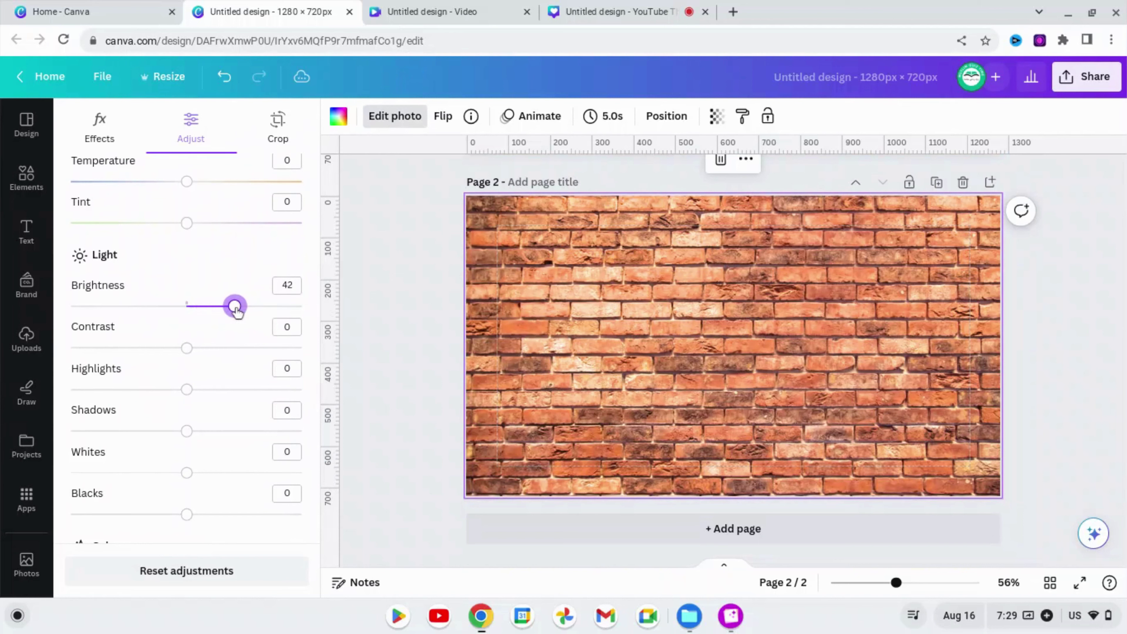
left_click_drag(186, 347, 301, 345)
scroll(266, 364, "down", 1)
left_click_drag(186, 382, 285, 382)
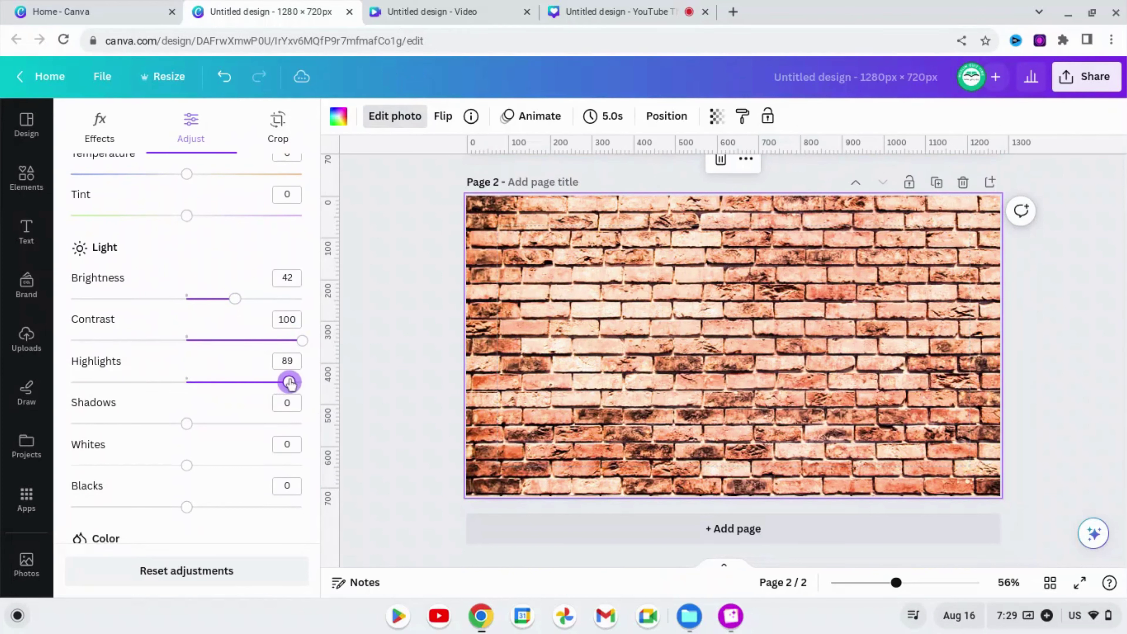
scroll(180, 446, "down", 4)
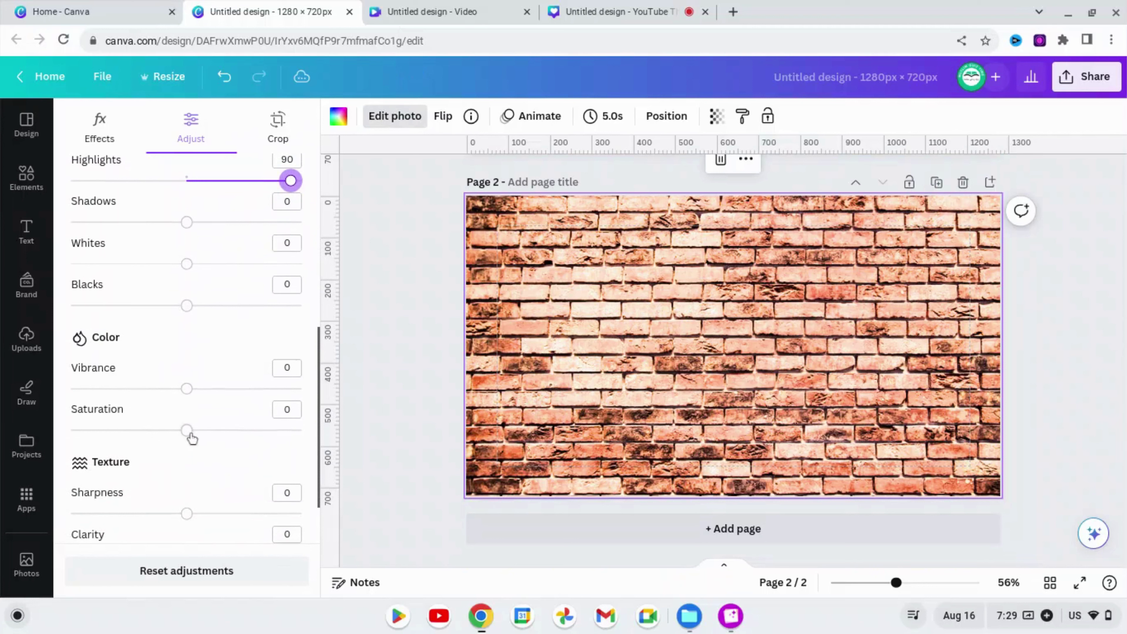
left_click_drag(188, 433, 59, 430)
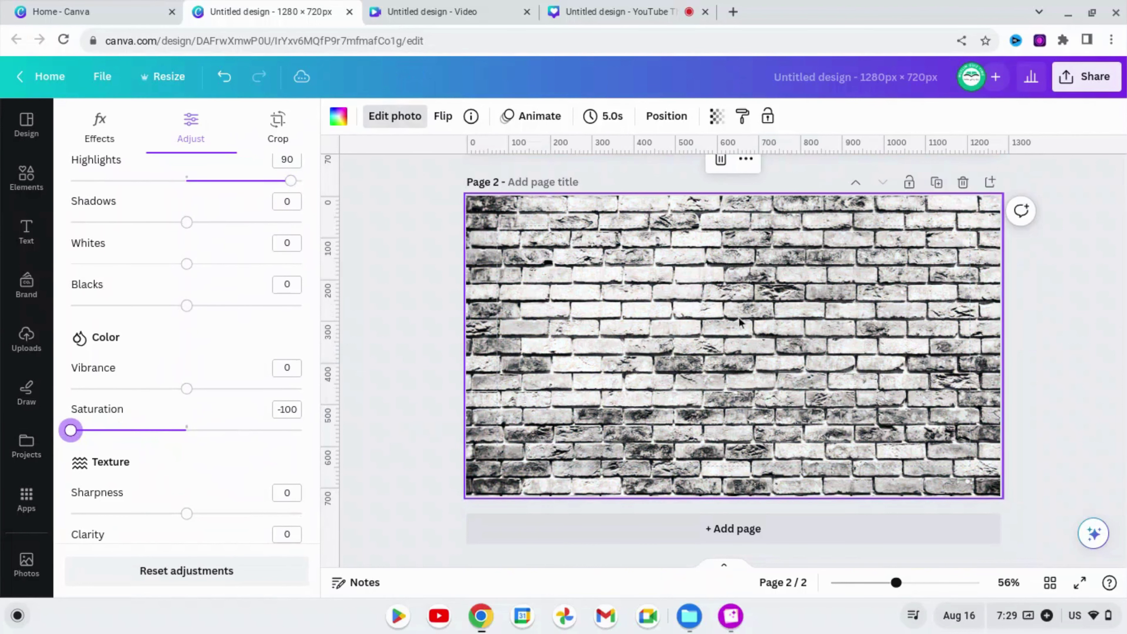
scroll(888, 341, "up", 1)
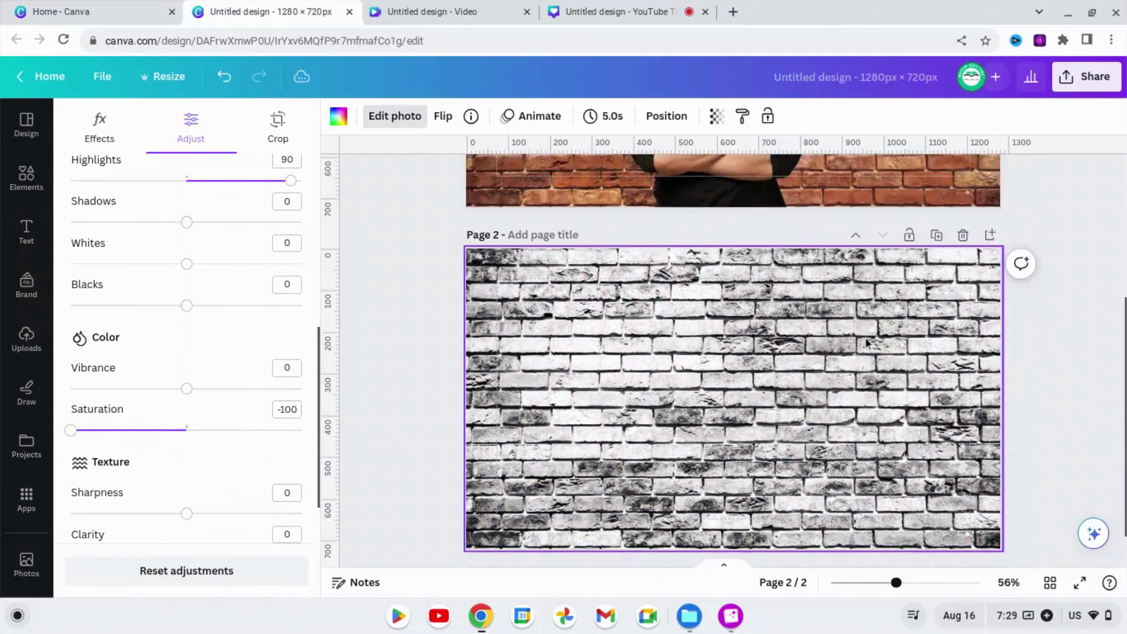
scroll(888, 341, "down", 1)
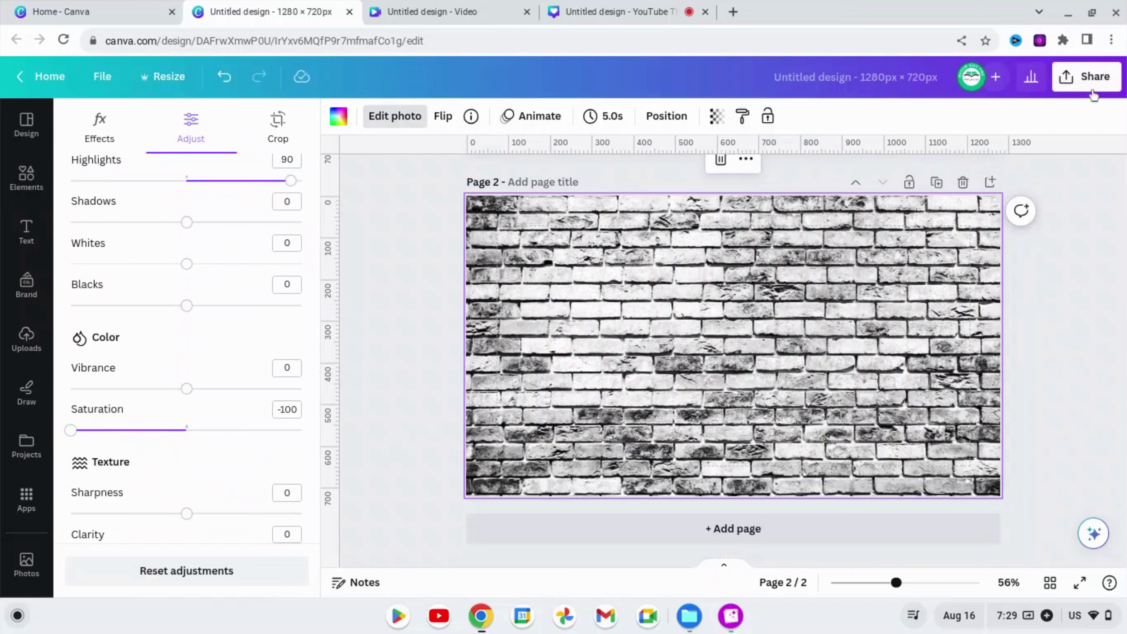
Download Page 2 alone as a PNG through Share > Download.
left_click(1082, 76)
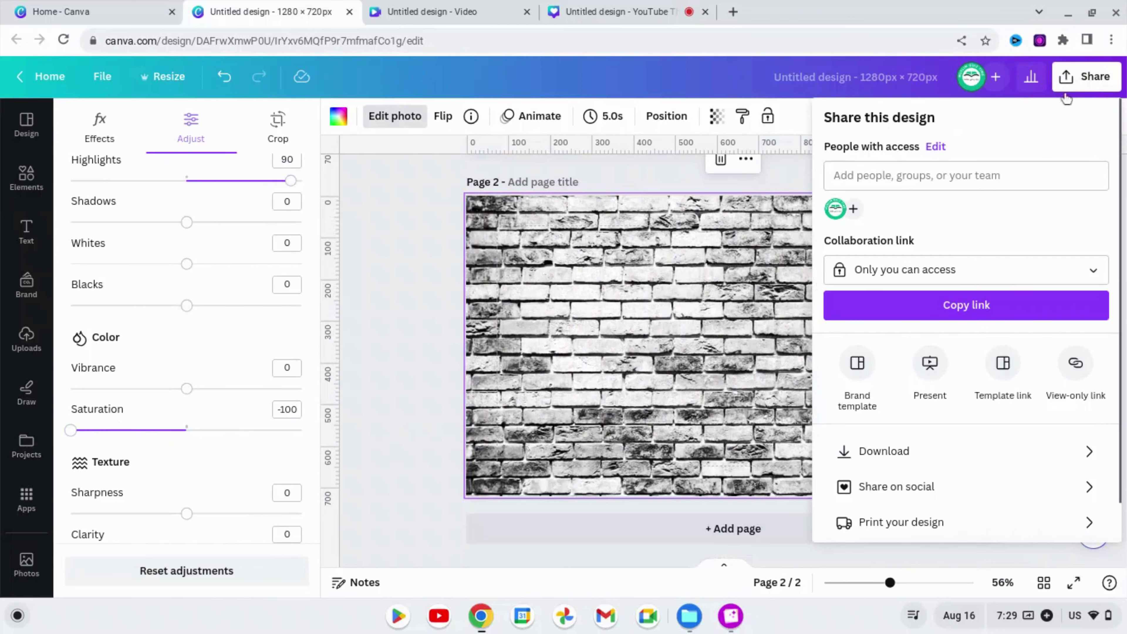
left_click(896, 455)
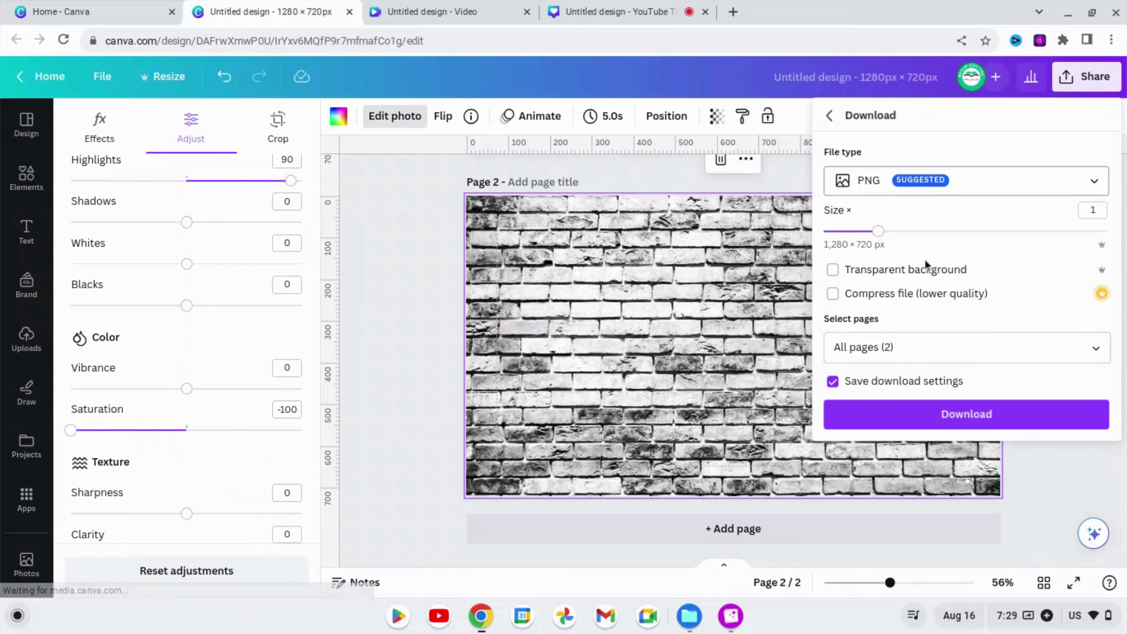
left_click(1094, 351)
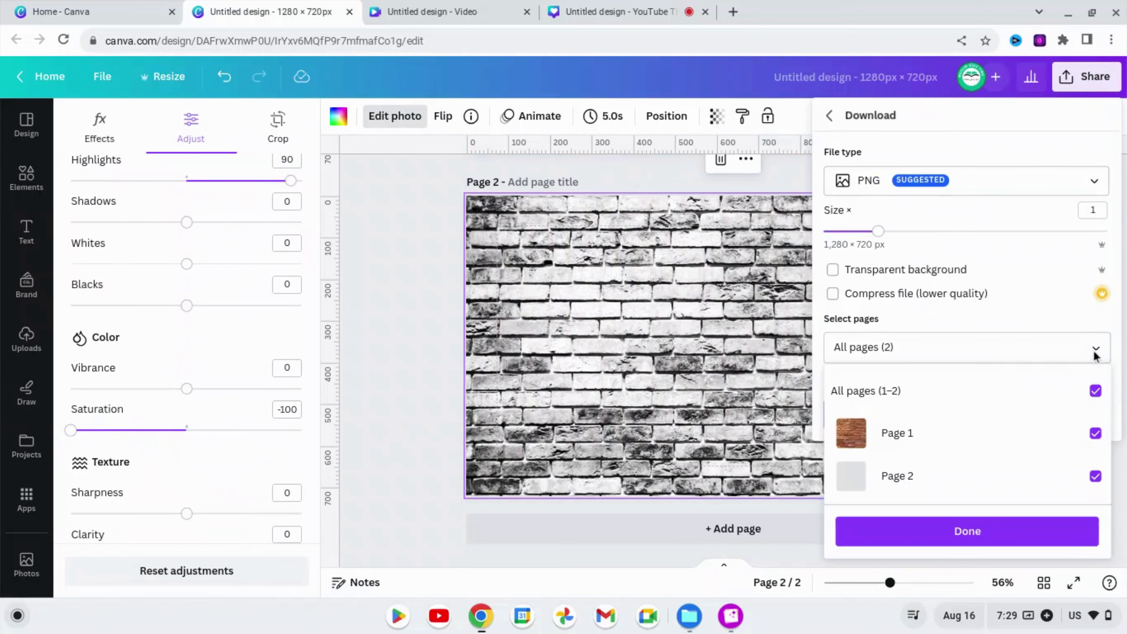
left_click(1097, 394)
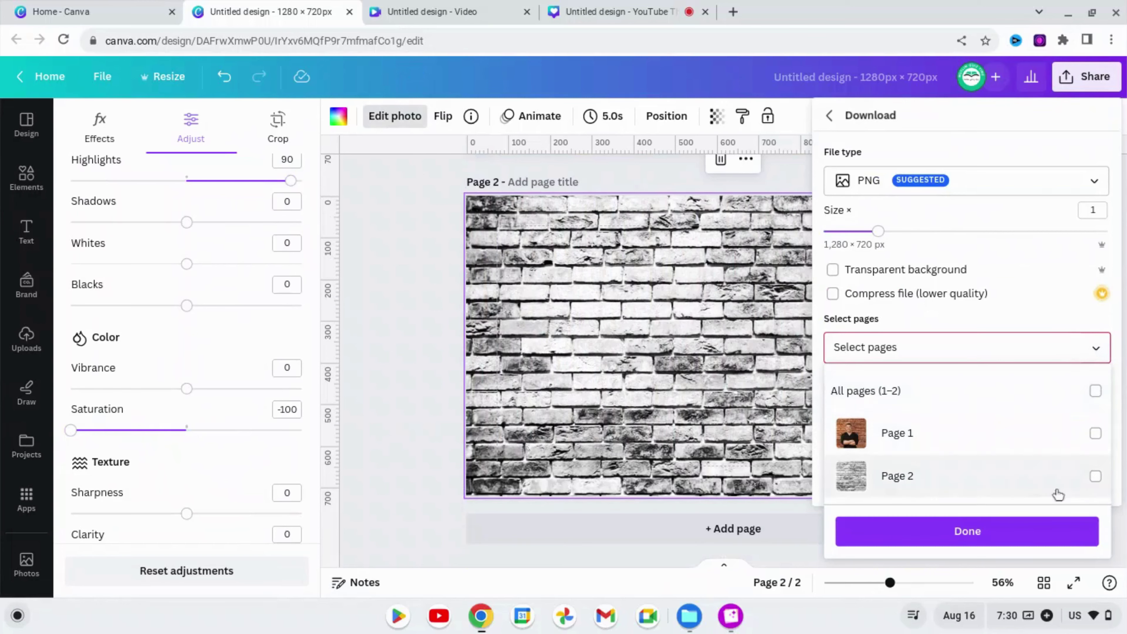
left_click(1095, 477)
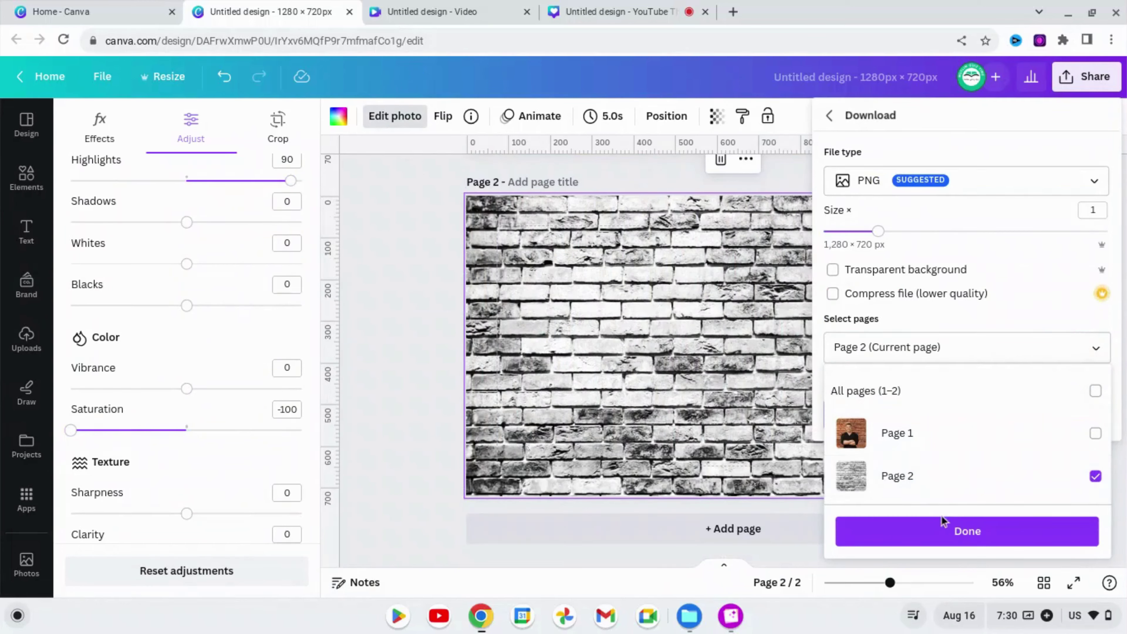
left_click(956, 532)
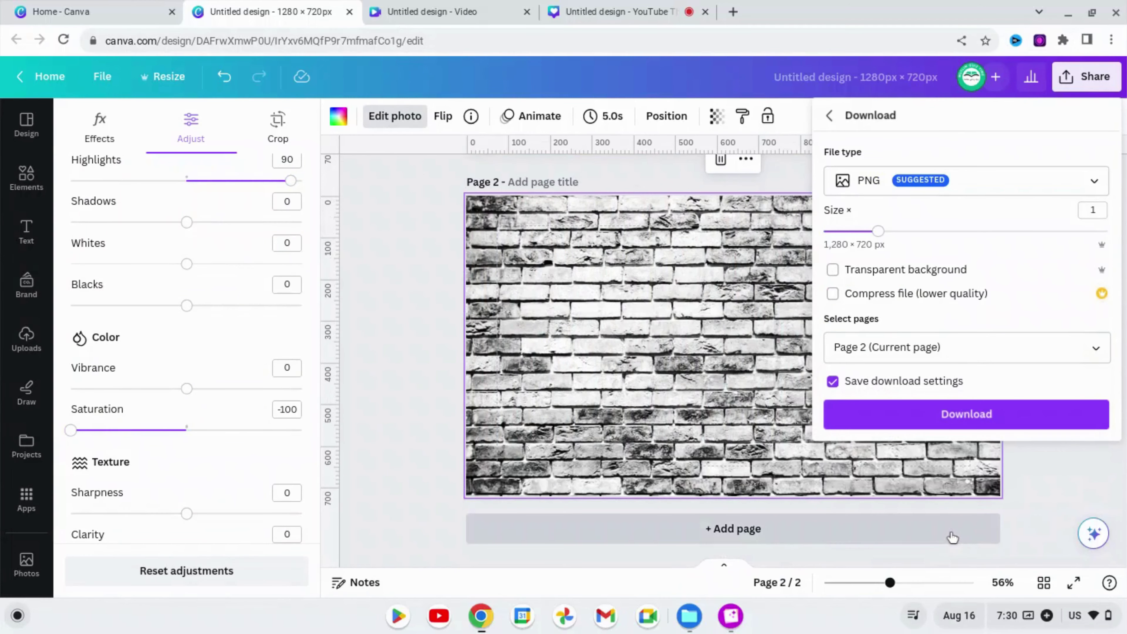
left_click(926, 414)
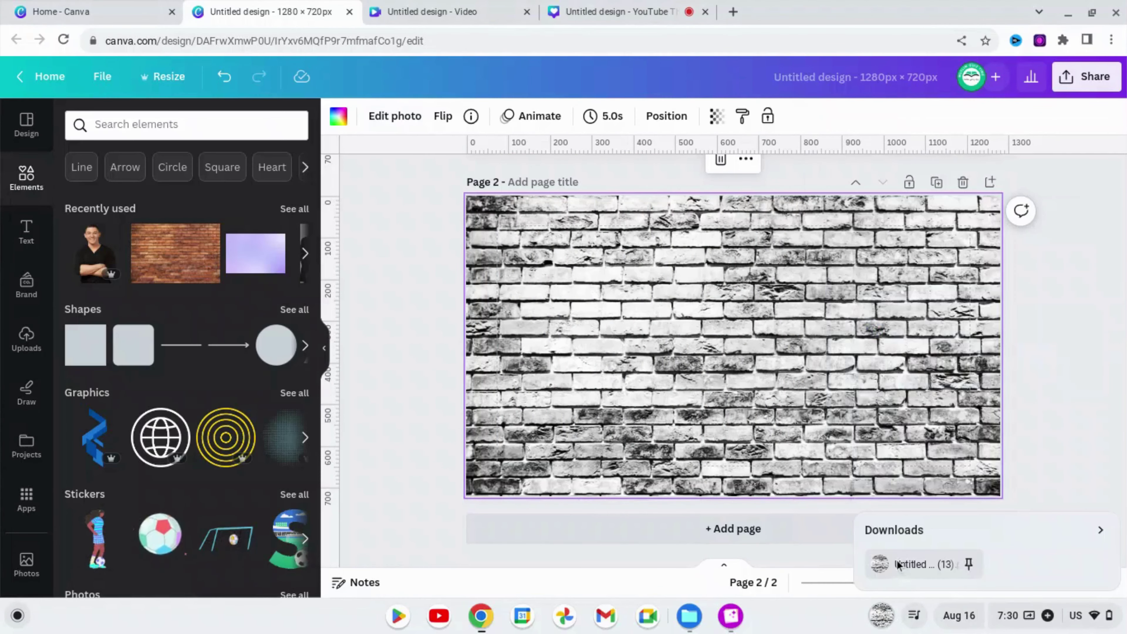
Upload the downloaded grey brick PNG and stretch it over all of page 1.
left_click_drag(896, 563, 107, 331)
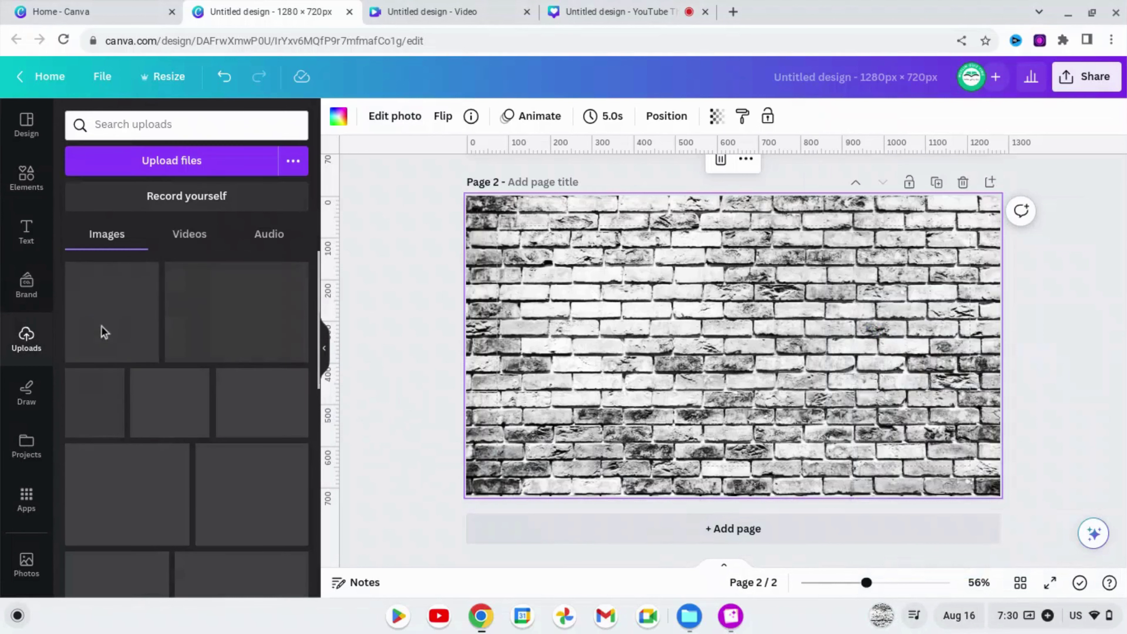
scroll(680, 452, "up", 5)
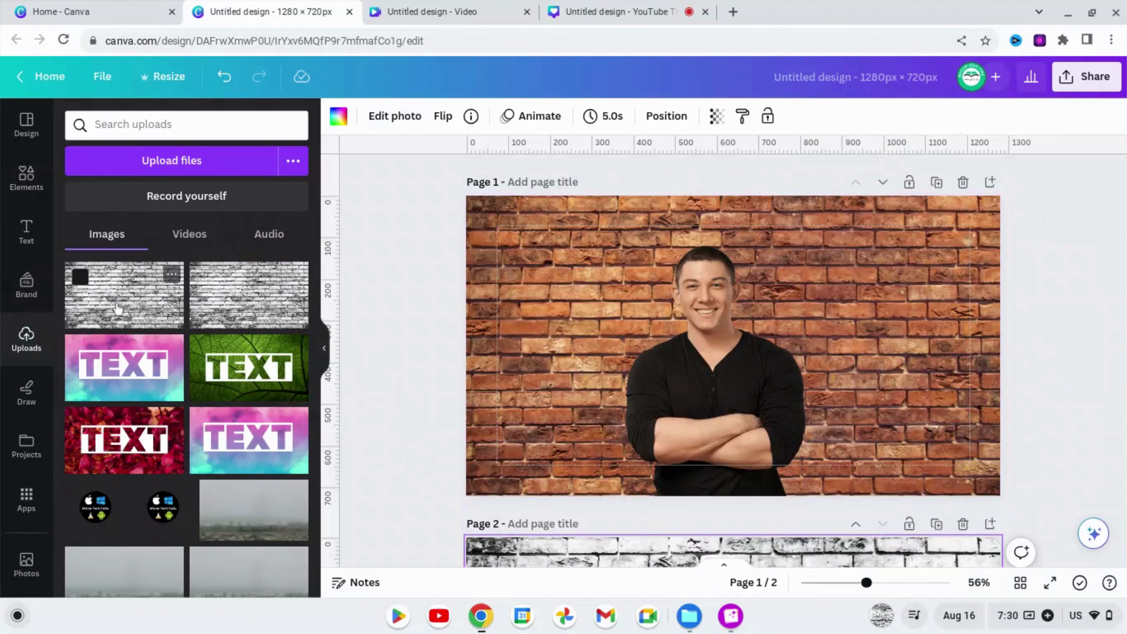
left_click_drag(128, 293, 131, 316)
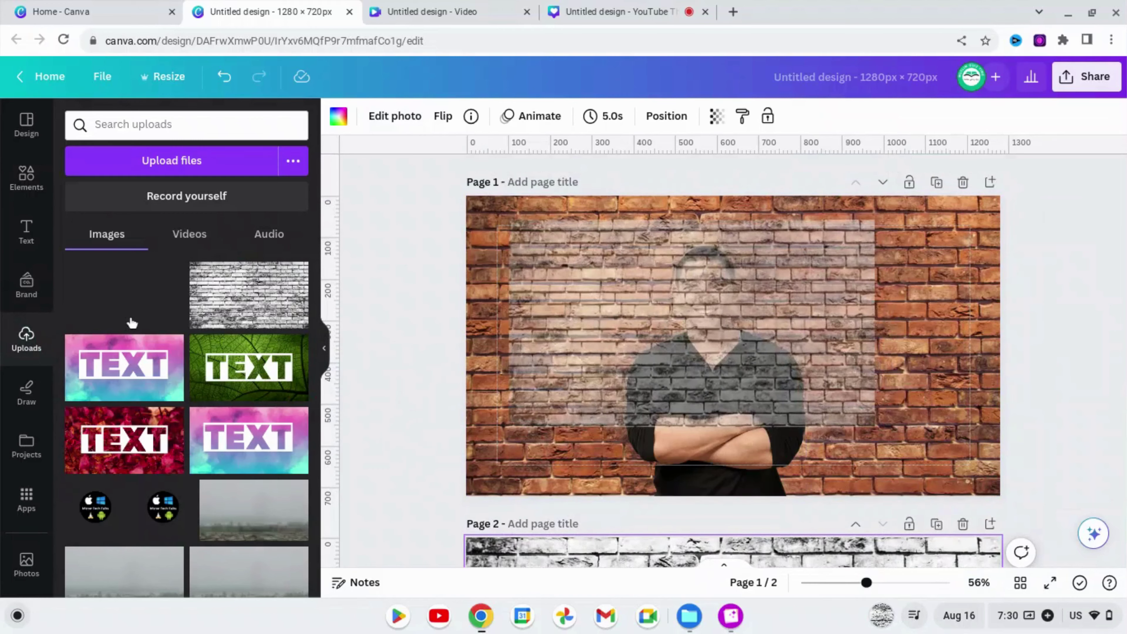
left_click_drag(695, 323, 648, 295)
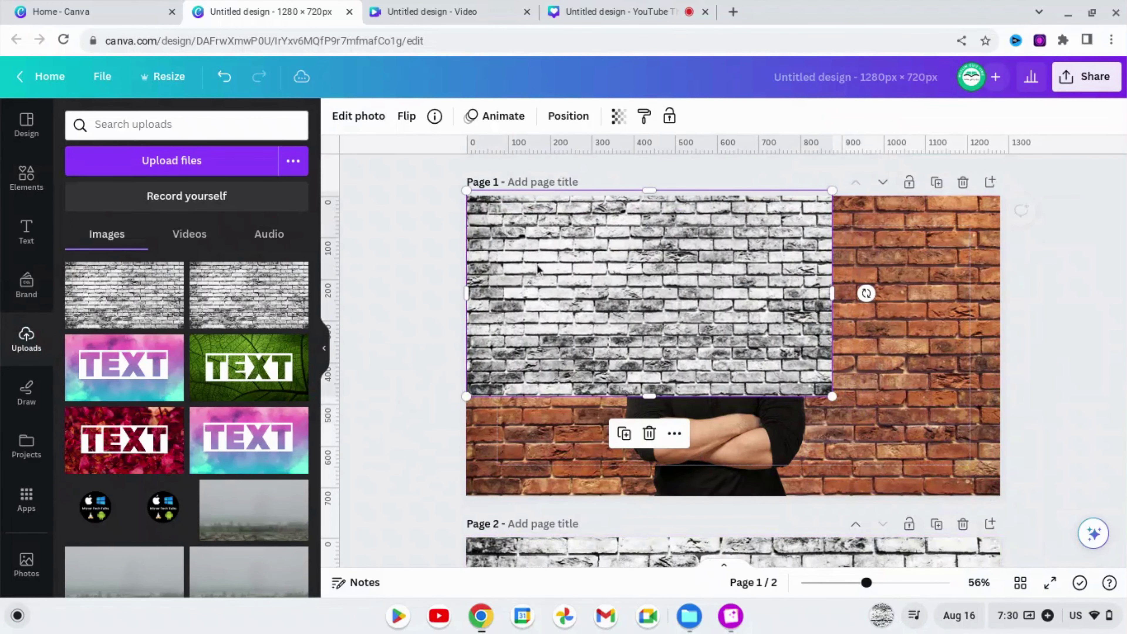
left_click_drag(832, 396, 1051, 475)
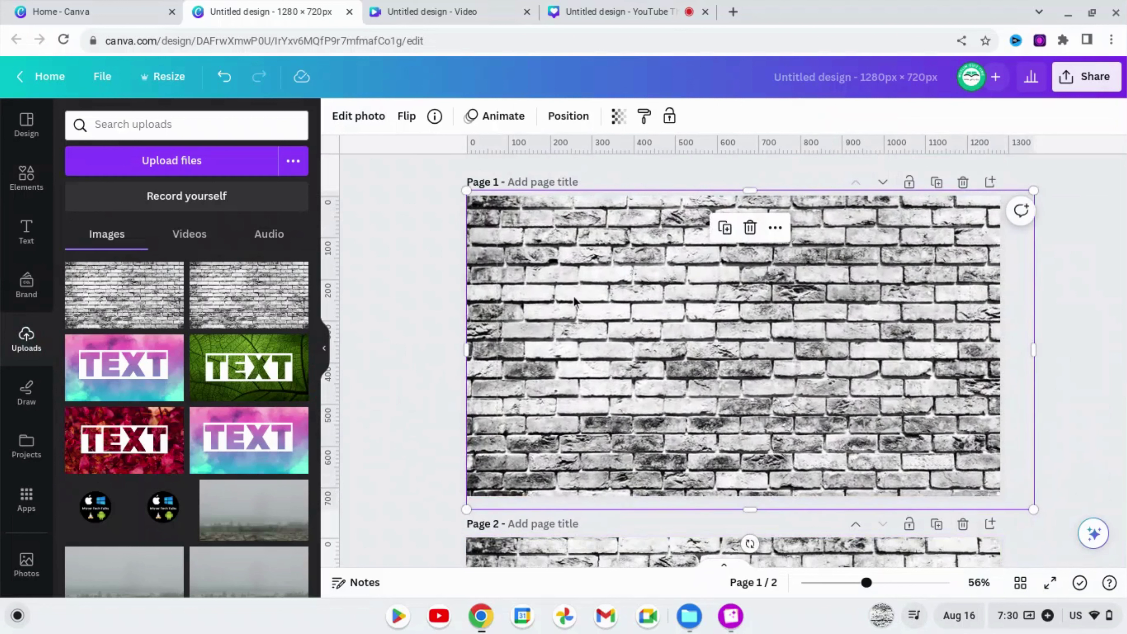
Set the grey brick overlay's transparency to roughly half, around 52.
left_click(618, 117)
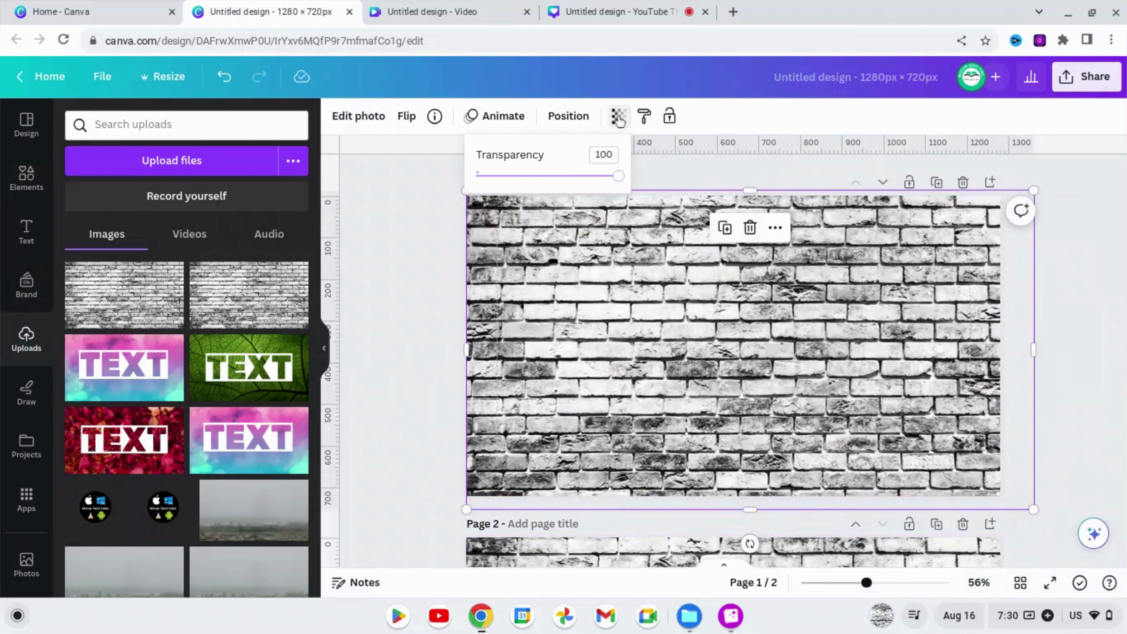
left_click_drag(618, 179, 536, 187)
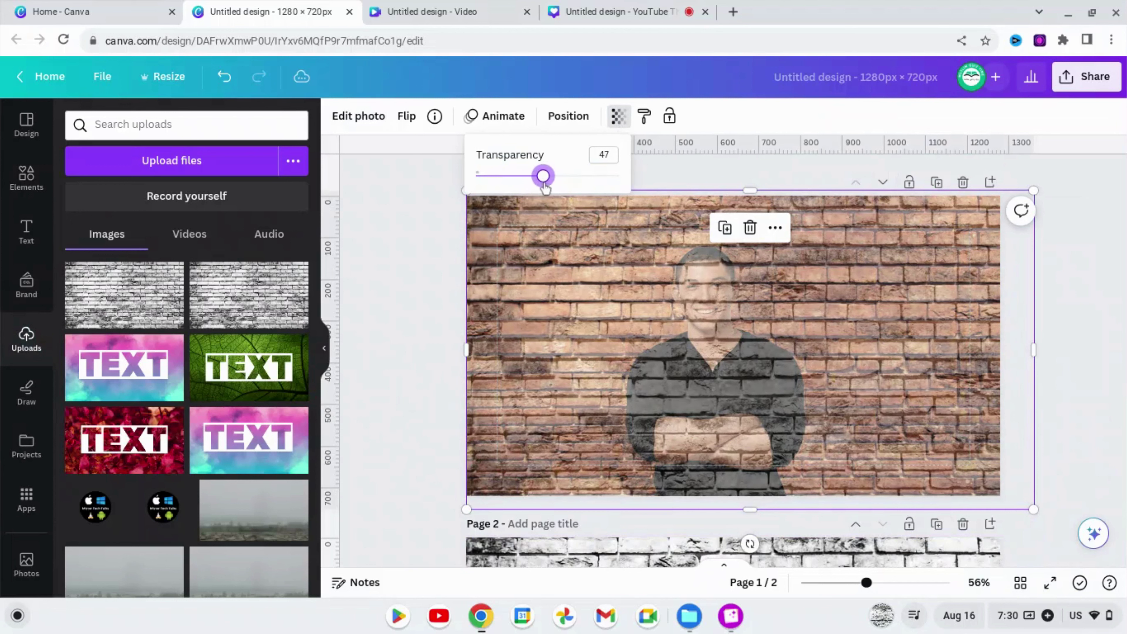
left_click_drag(547, 181, 550, 182)
left_click(851, 307)
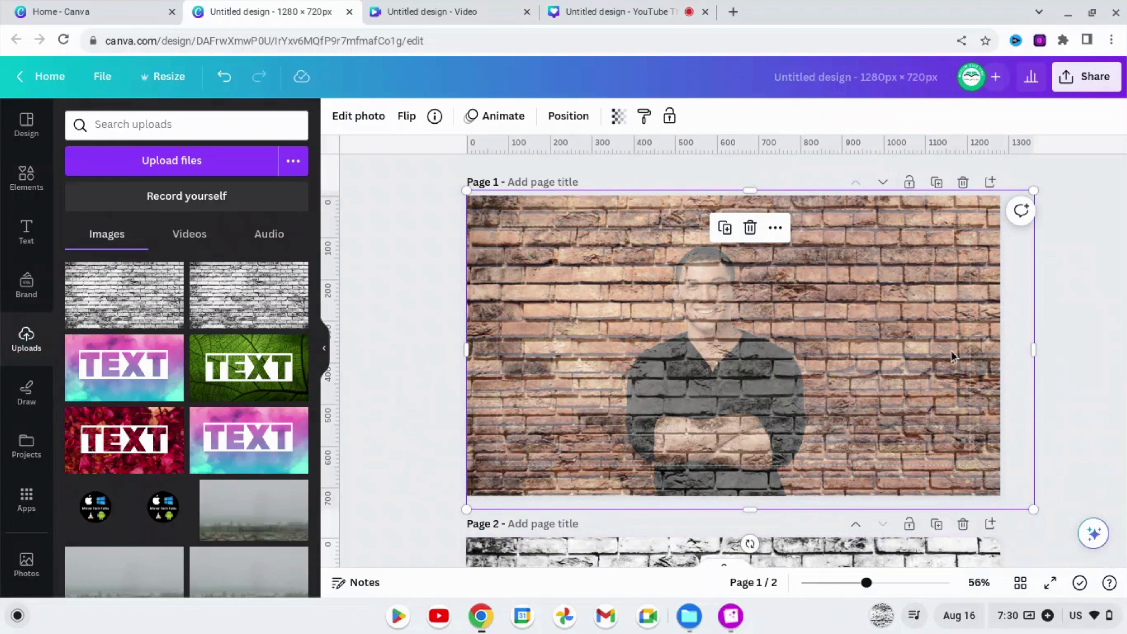
Download Page 1 alone as a PNG, with Page 2 removed from the page selection.
left_click(1087, 77)
scroll(892, 467, "down", 1)
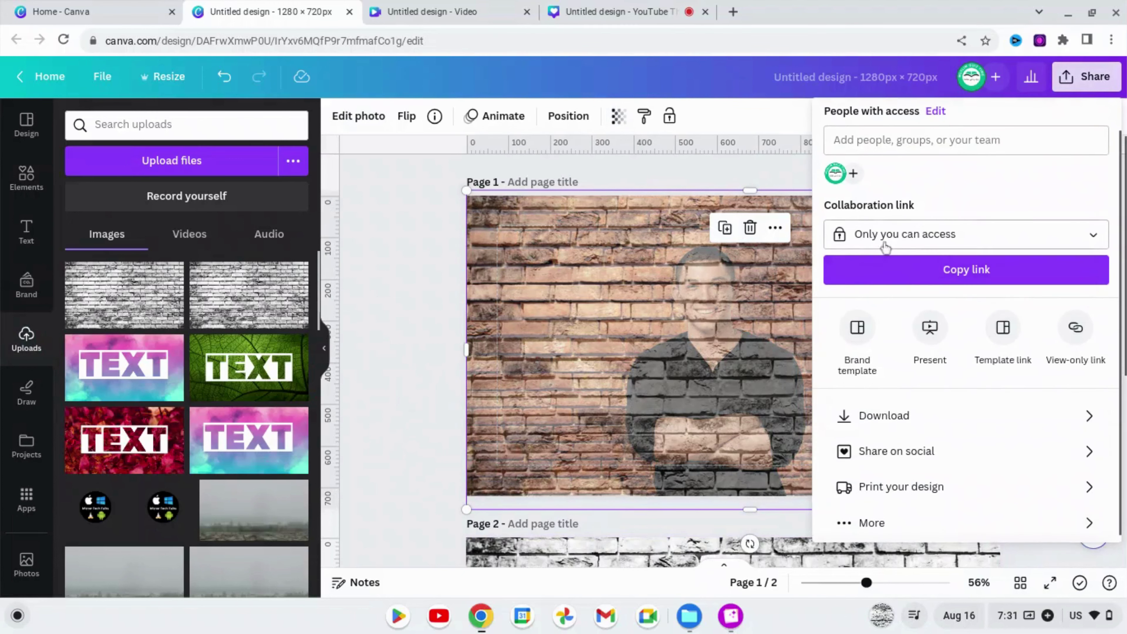
left_click(884, 417)
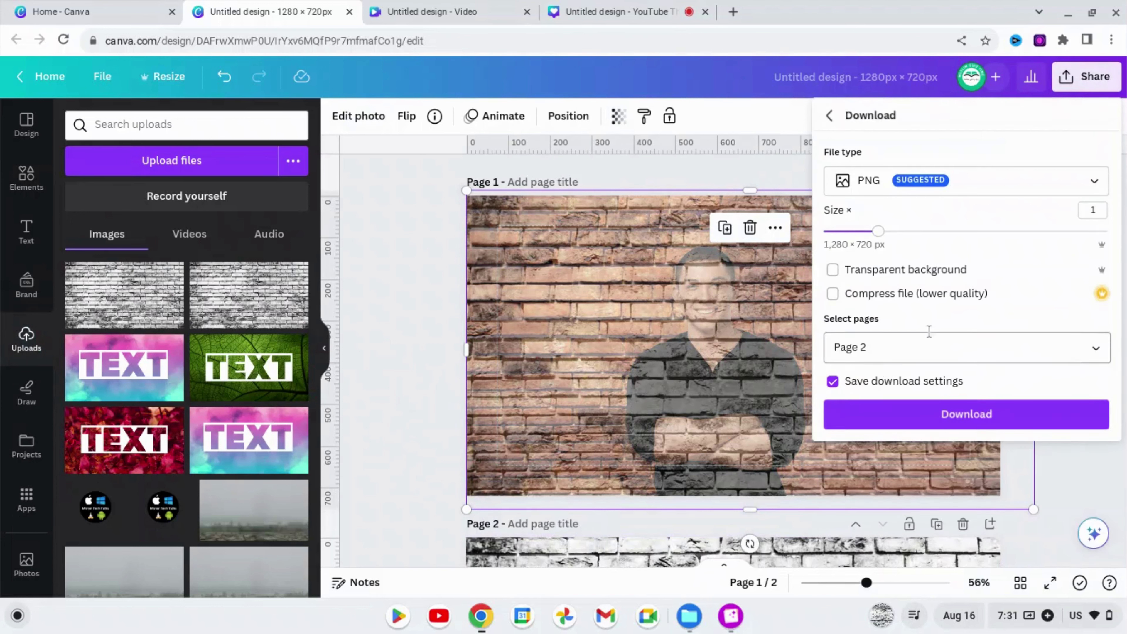
left_click(1094, 351)
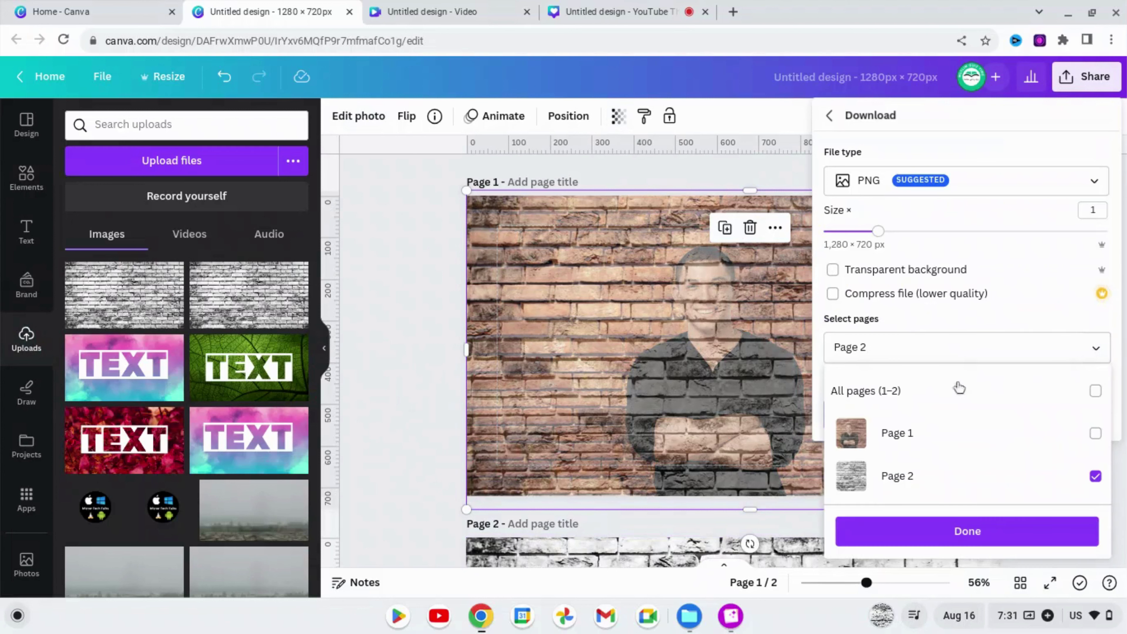
left_click(1095, 477)
left_click(1095, 433)
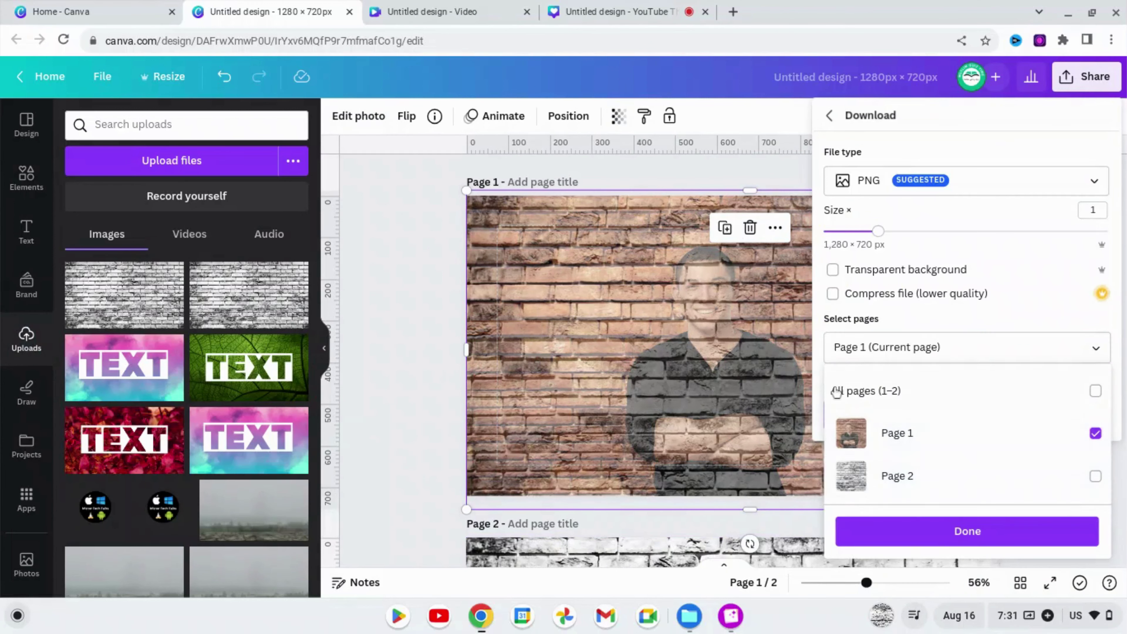
left_click(952, 532)
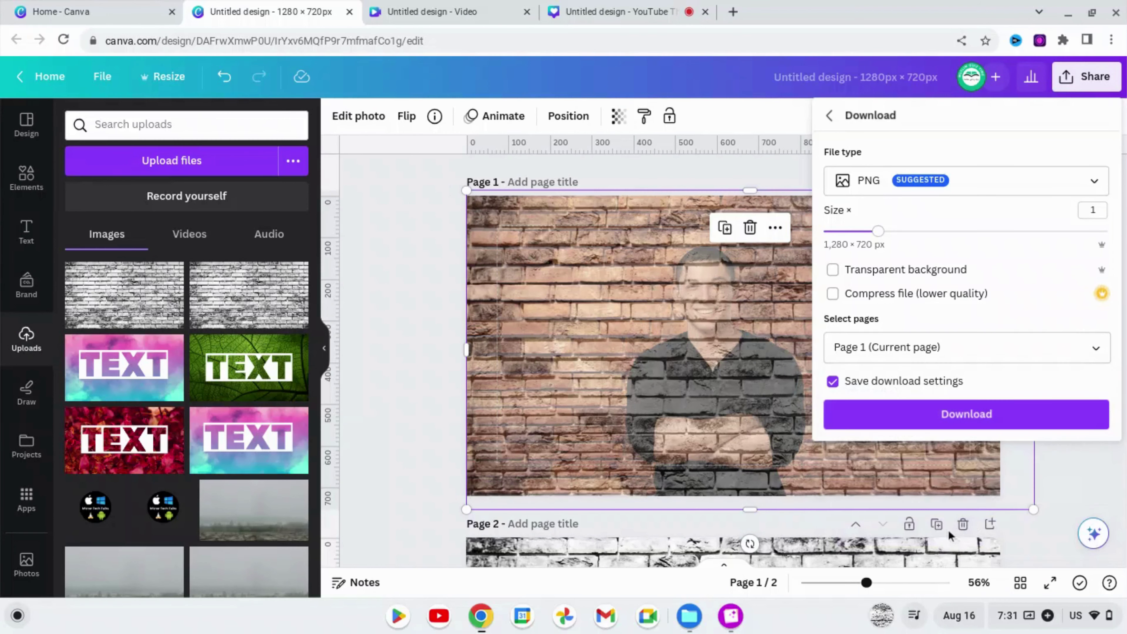
left_click(931, 424)
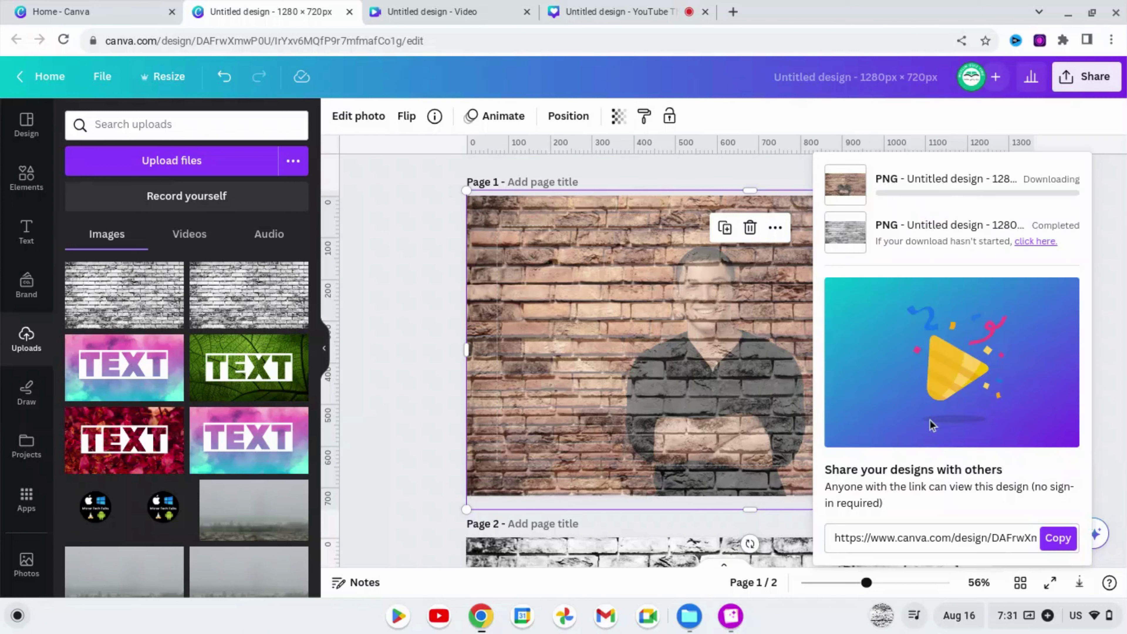